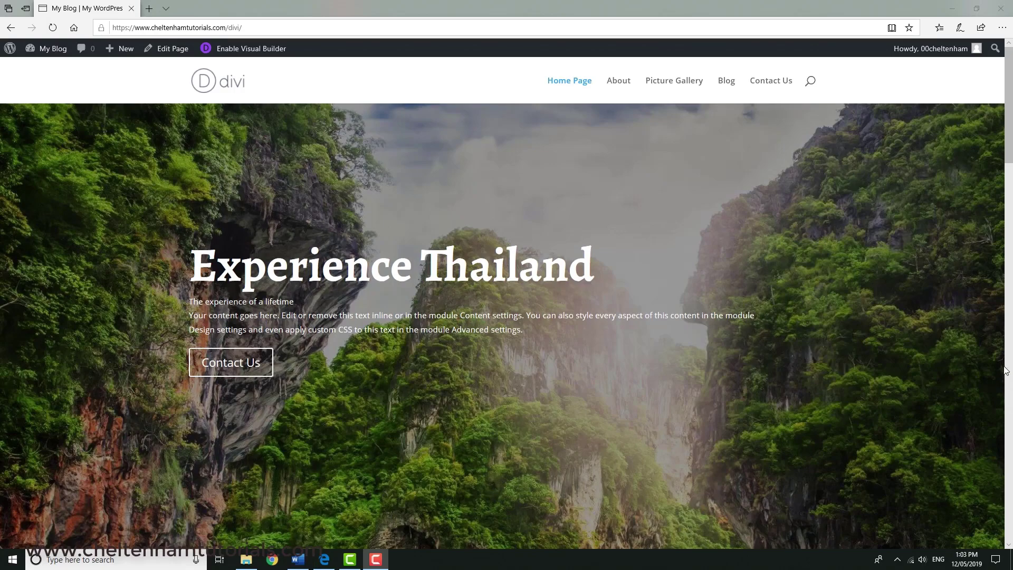
- Enable the Visual Builder for the home page
{"action": "left_click_drag", "start_coordinate": [1012, 138], "coordinate": [1011, 491]}
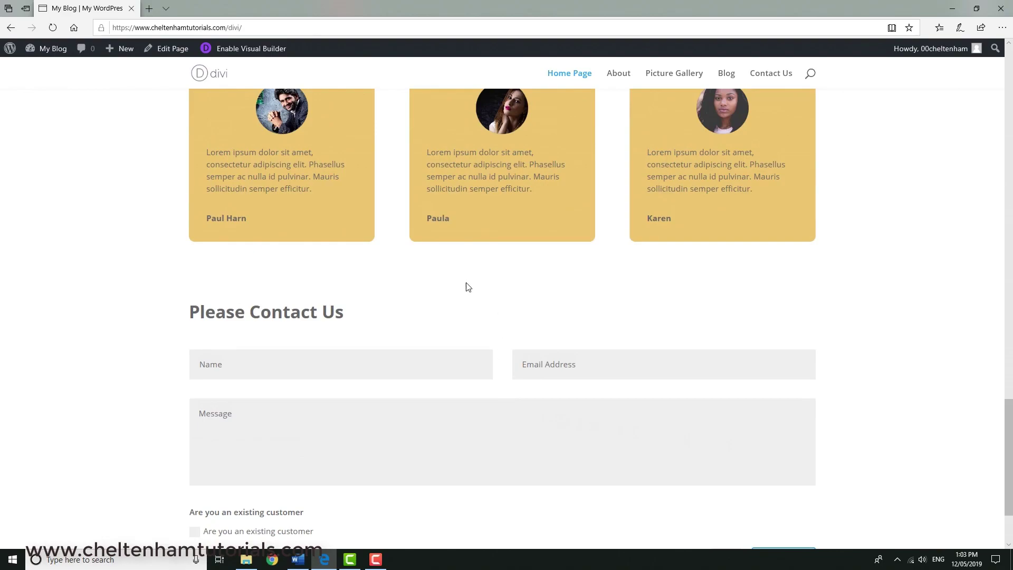
{"action": "left_click", "coordinate": [250, 49]}
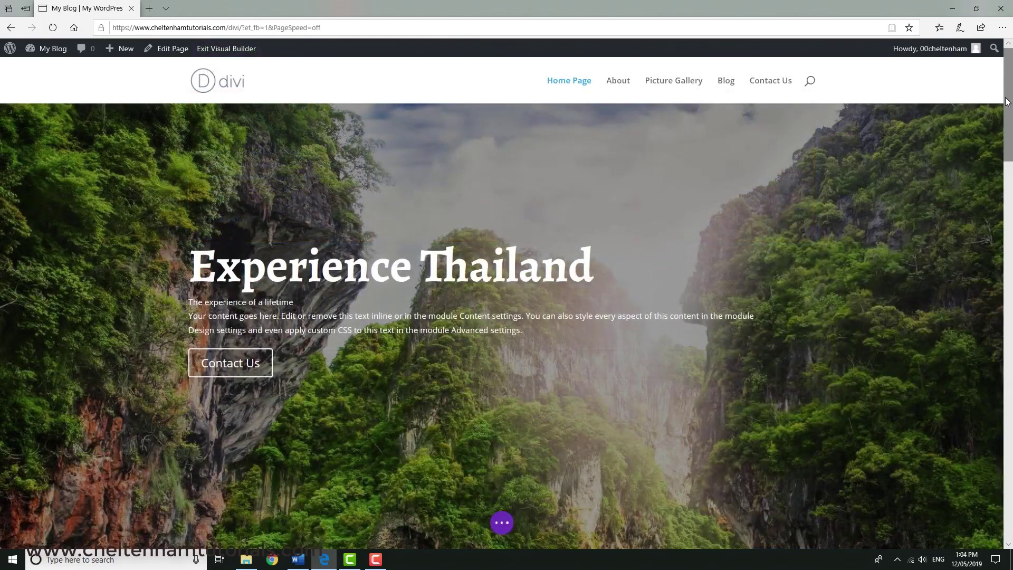
- Insert a regular section with a three-column row between the testimonials and the Please Contact Us form
{"action": "left_click_drag", "start_coordinate": [1009, 102], "coordinate": [1011, 468]}
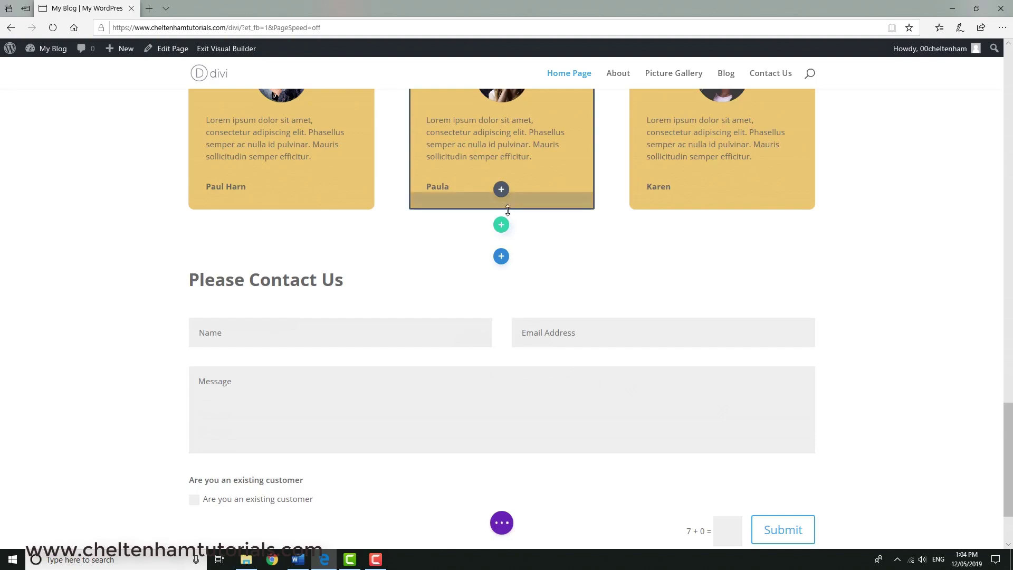
{"action": "left_click", "coordinate": [502, 256]}
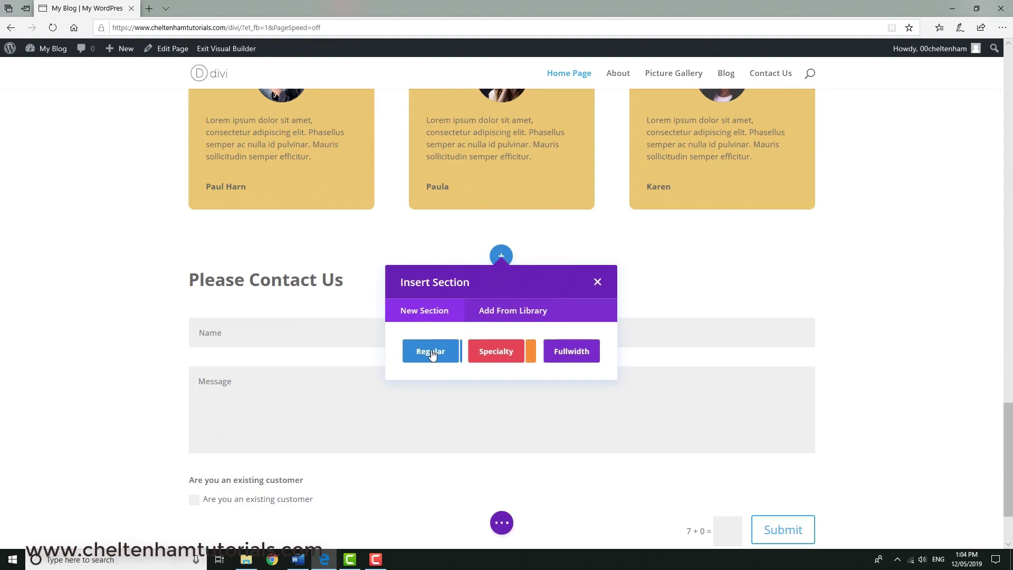
{"action": "left_click", "coordinate": [432, 352]}
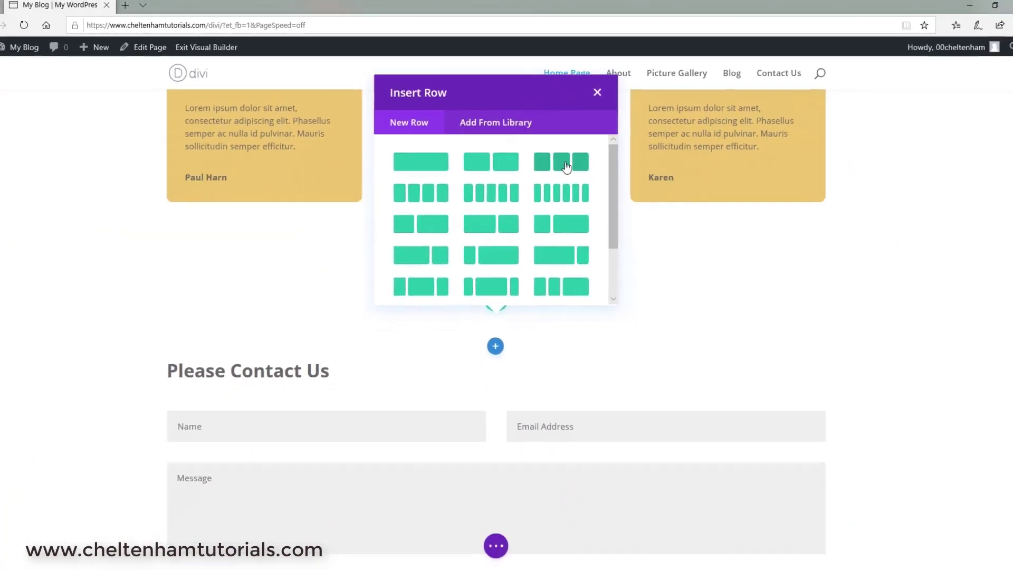
{"action": "left_click", "coordinate": [567, 167]}
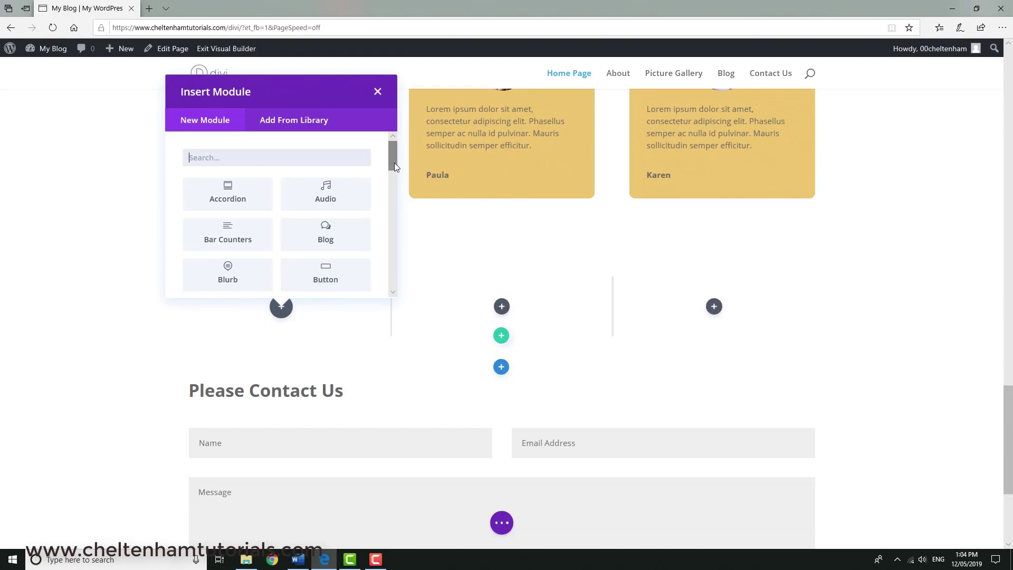
- Add a Number Counter module to the first column of the new row
{"action": "left_click_drag", "start_coordinate": [394, 162], "coordinate": [399, 242]}
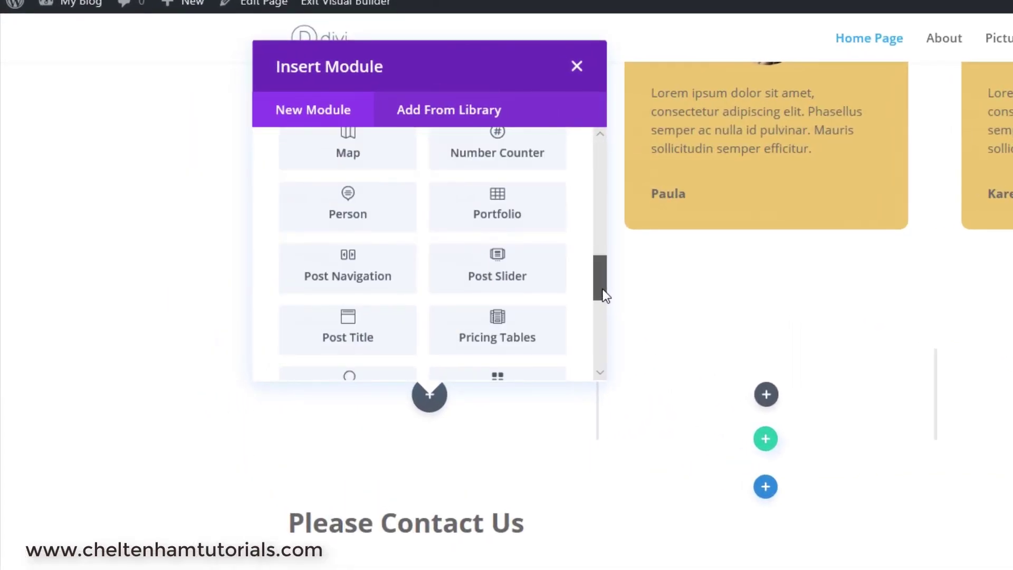
{"action": "left_click_drag", "start_coordinate": [606, 295], "coordinate": [566, 278]}
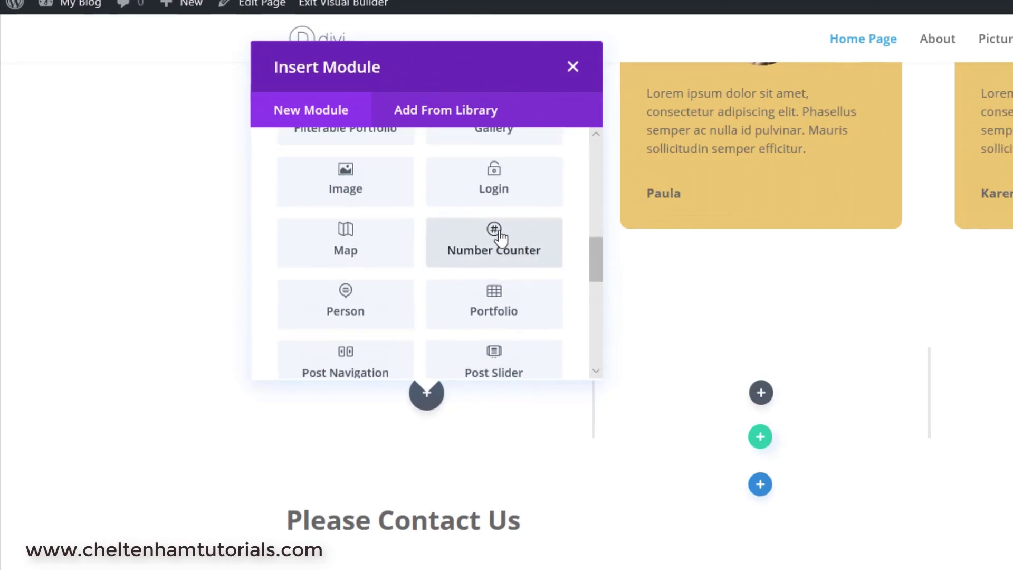
{"action": "left_click", "coordinate": [501, 239]}
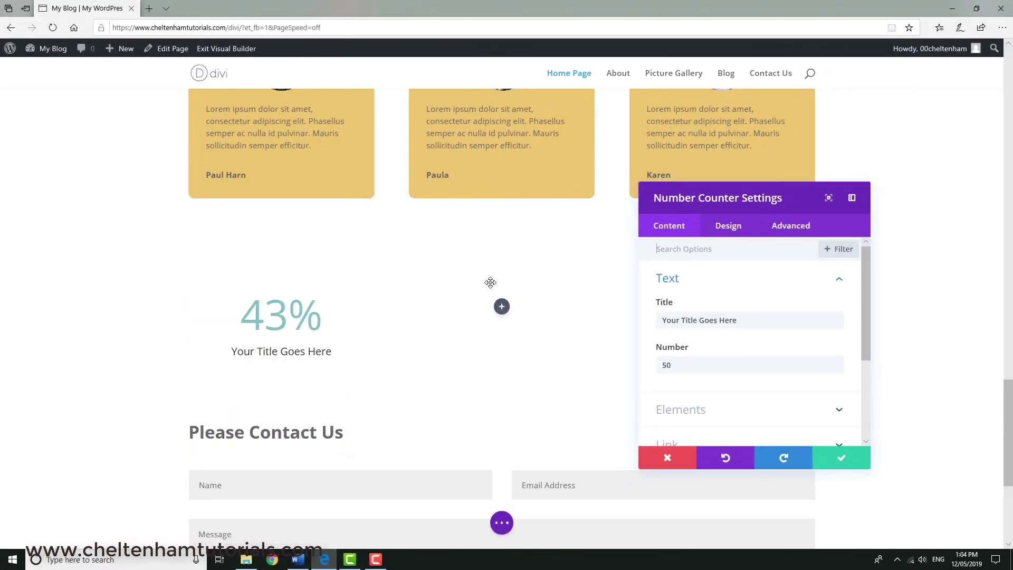
- Title the number counter "Years in Business" and set its number to 15 with the percent sign off
{"action": "left_click", "coordinate": [749, 322]}
{"action": "triple_click", "coordinate": [727, 323]}
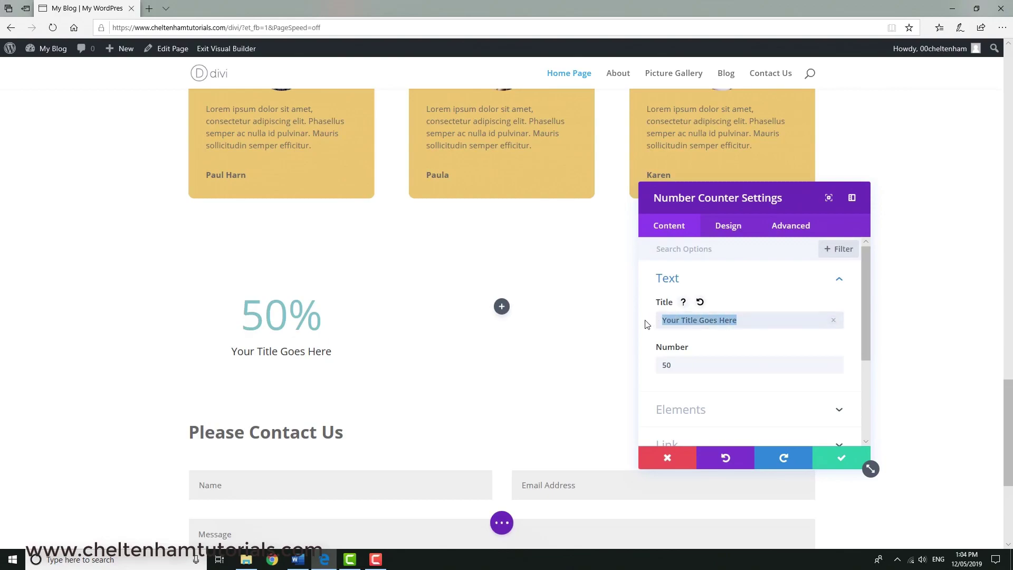
{"action": "type", "text": "Years in Business"}
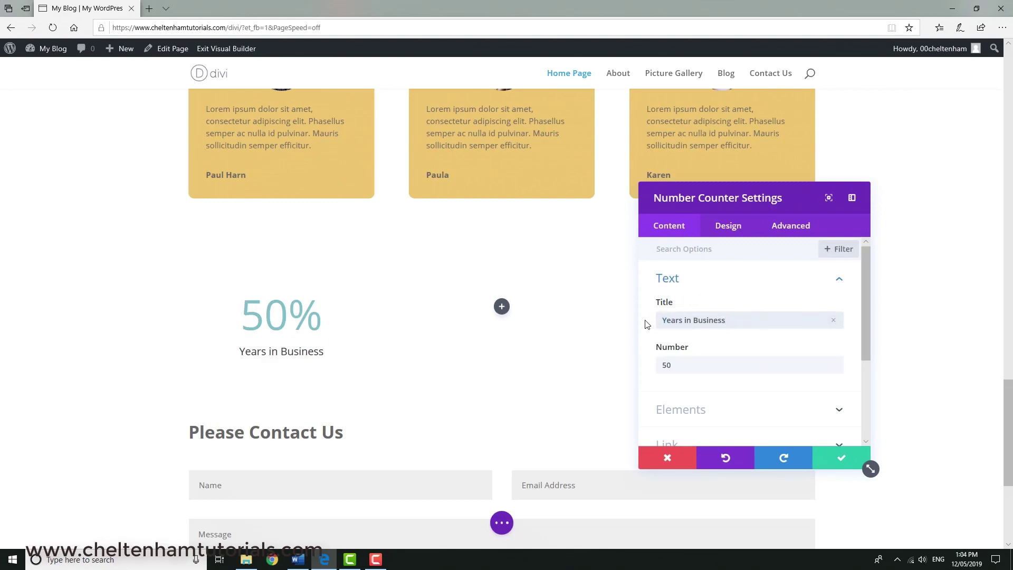
{"action": "triple_click", "coordinate": [688, 364]}
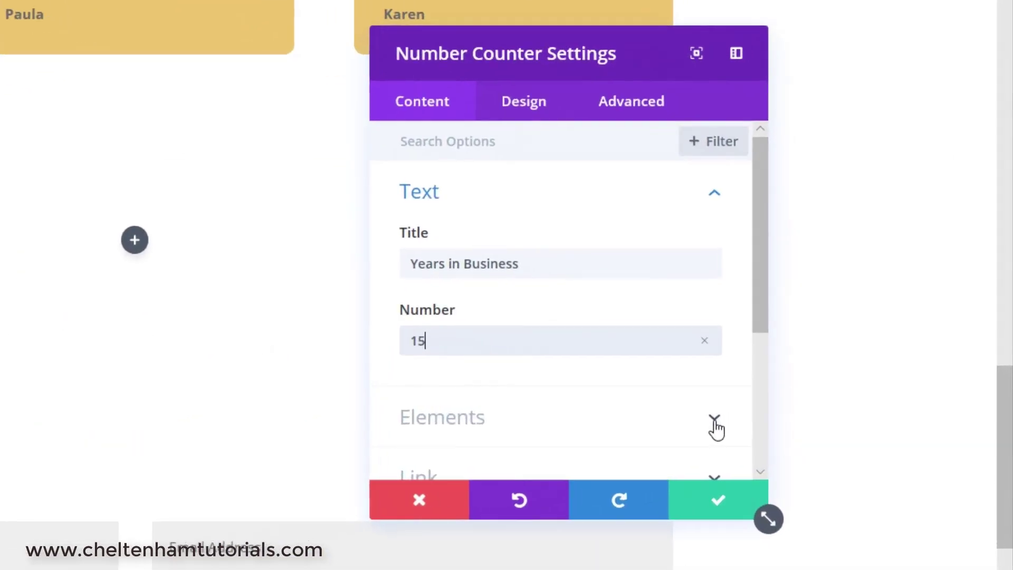
{"action": "left_click", "coordinate": [715, 420]}
{"action": "left_click", "coordinate": [423, 223]}
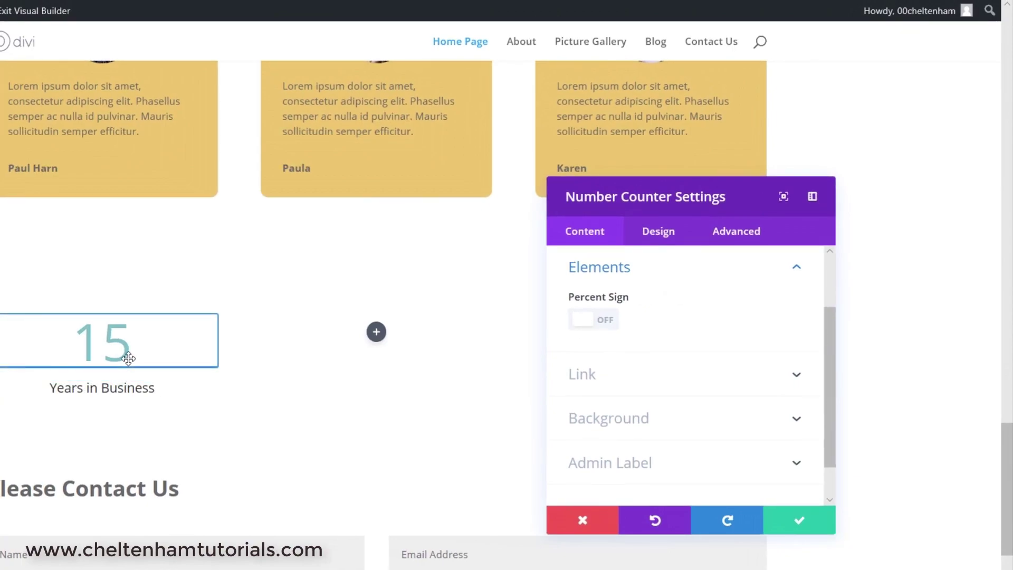
- Try heading level H2 for the counter's title text and return it to H3
{"action": "left_click", "coordinate": [653, 238]}
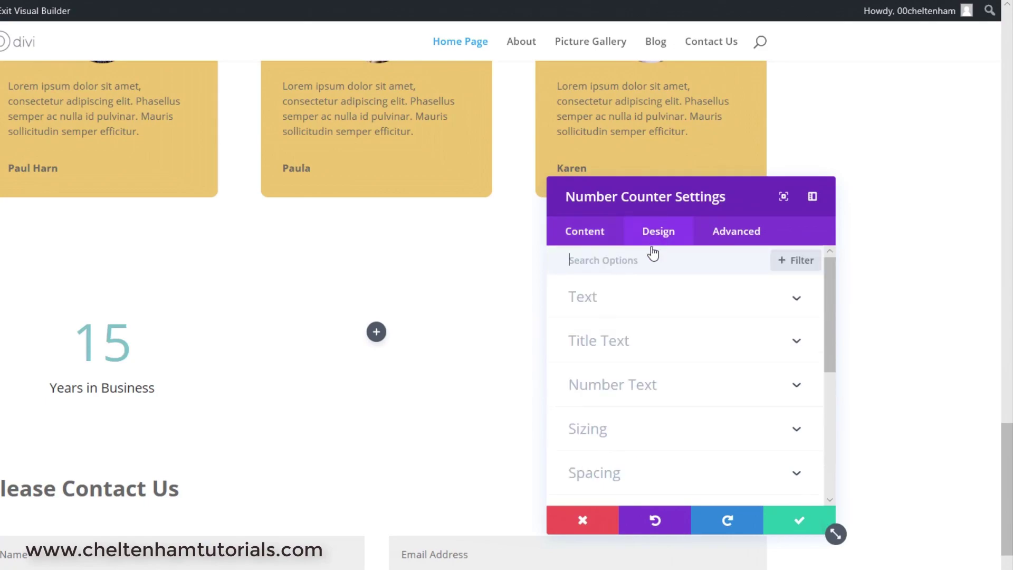
{"action": "left_click", "coordinate": [798, 348]}
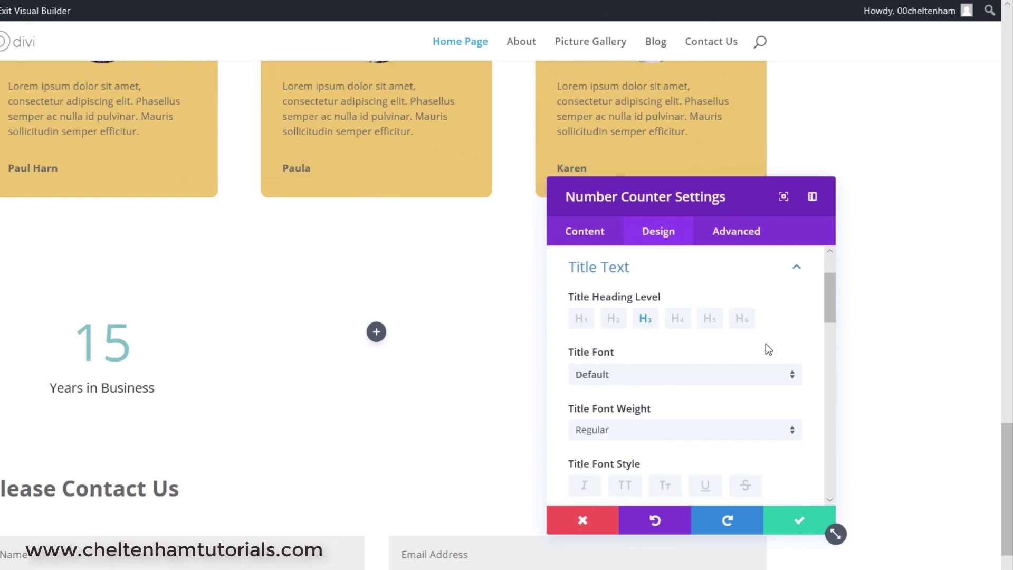
{"action": "left_click", "coordinate": [646, 320]}
{"action": "left_click", "coordinate": [613, 320]}
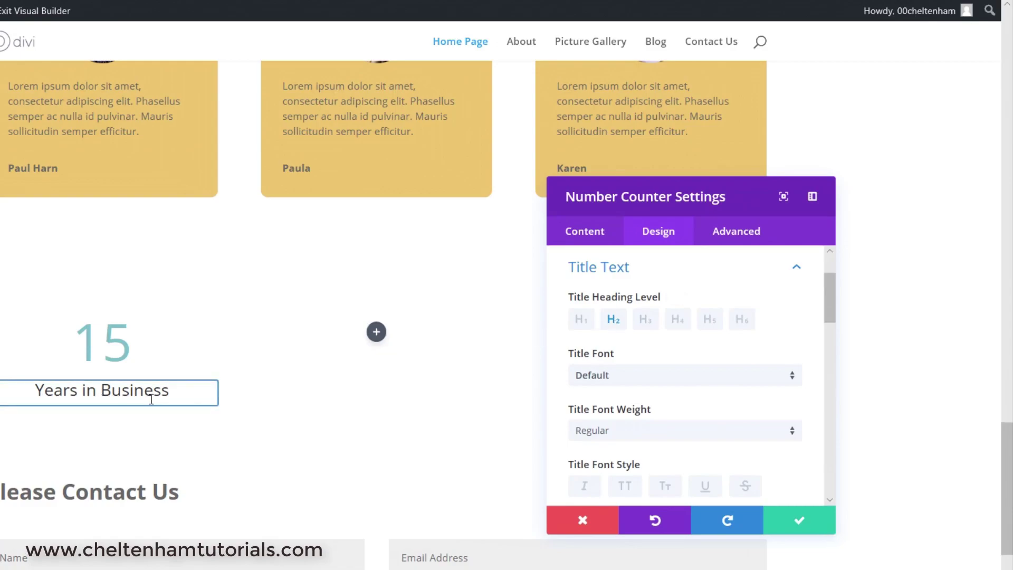
{"action": "left_click", "coordinate": [647, 320]}
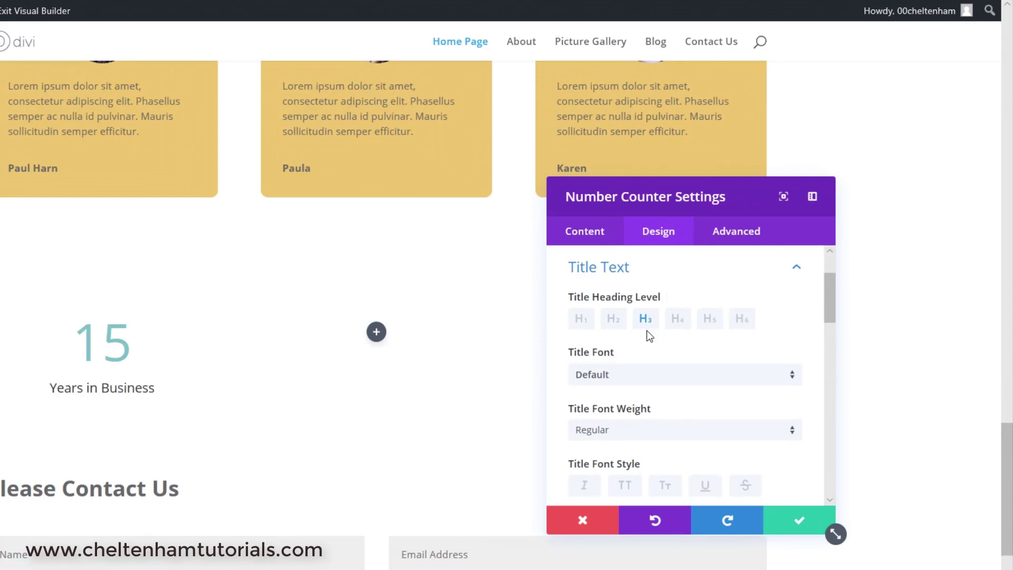
- Try the Actor font on the counter's title and return it to Default
{"action": "scroll", "coordinate": [646, 380], "scroll_direction": "down", "scroll_amount": 1}
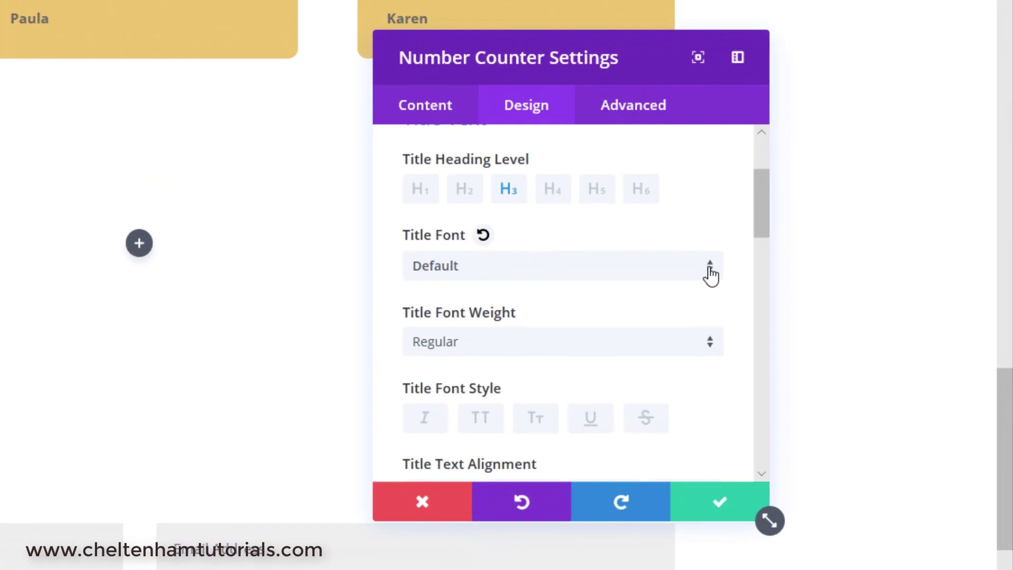
{"action": "left_click", "coordinate": [710, 272]}
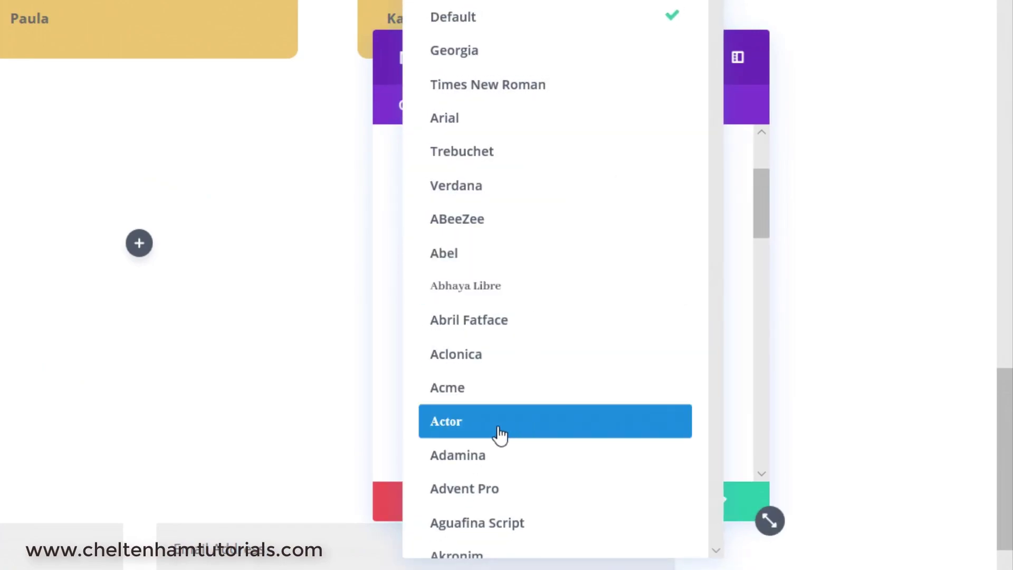
{"action": "left_click", "coordinate": [499, 434]}
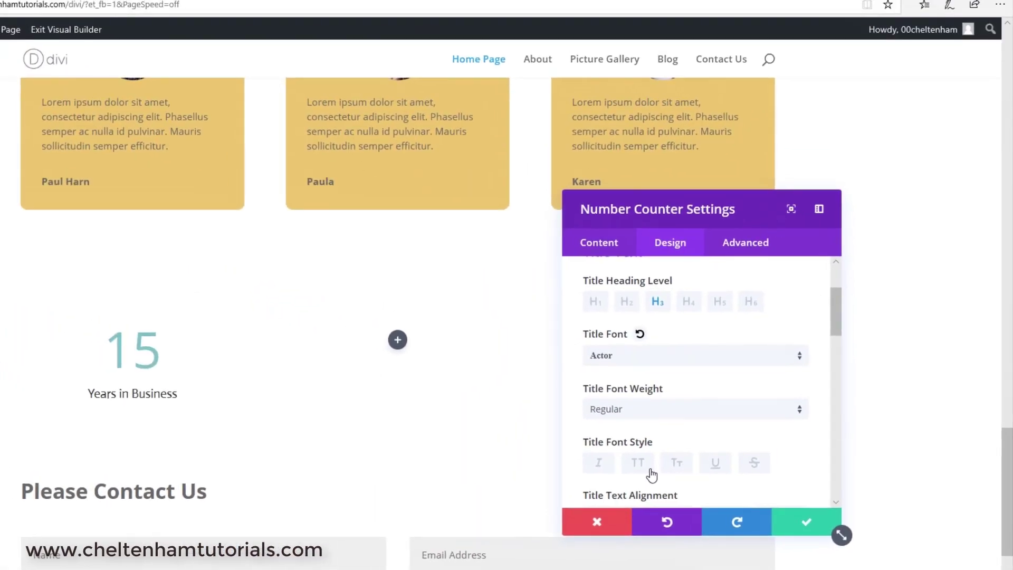
{"action": "left_click", "coordinate": [800, 359]}
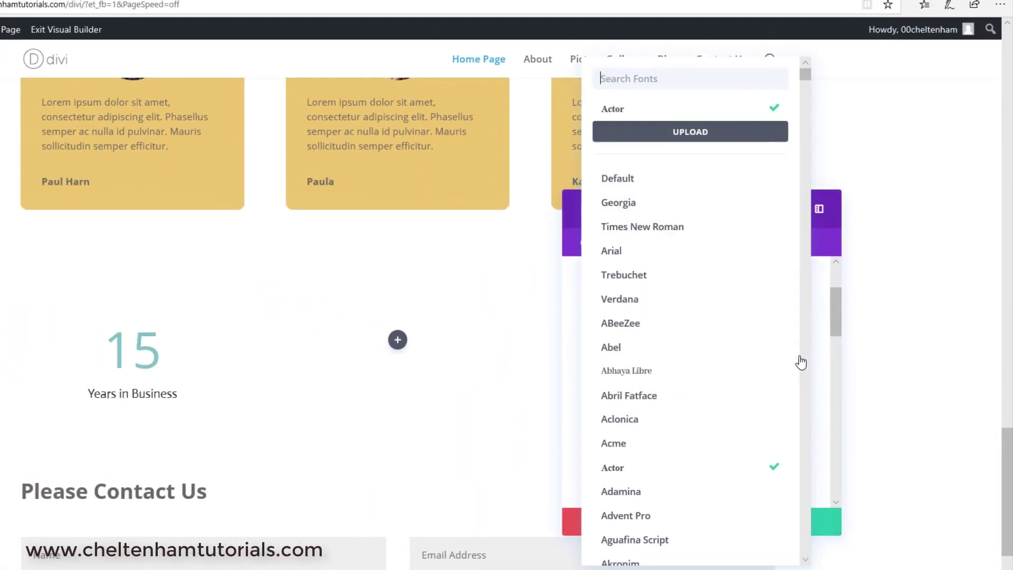
{"action": "left_click", "coordinate": [657, 187]}
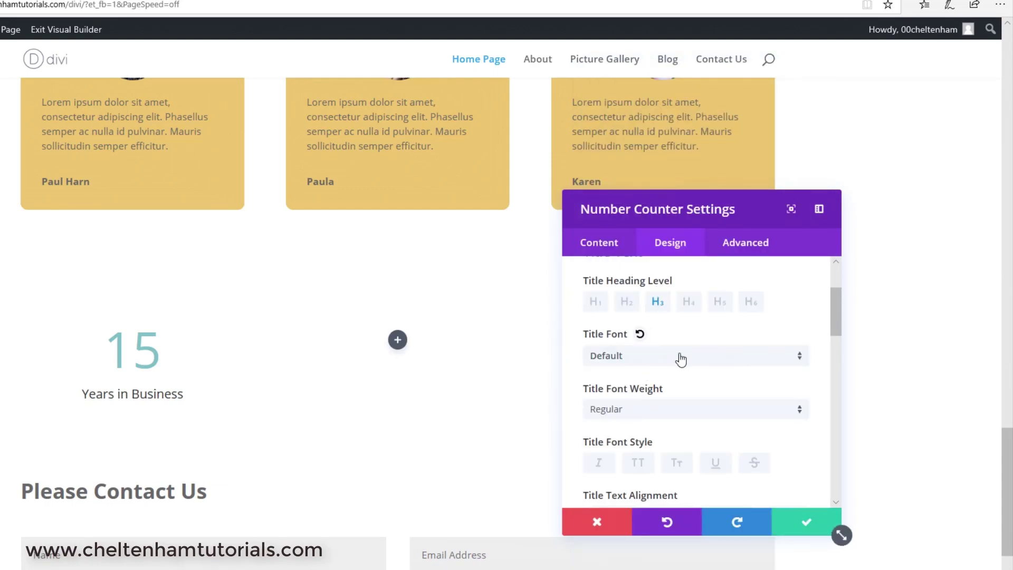
- Set the counter's title font weight to Semi Bold
{"action": "scroll", "coordinate": [706, 389], "scroll_direction": "down", "scroll_amount": 1}
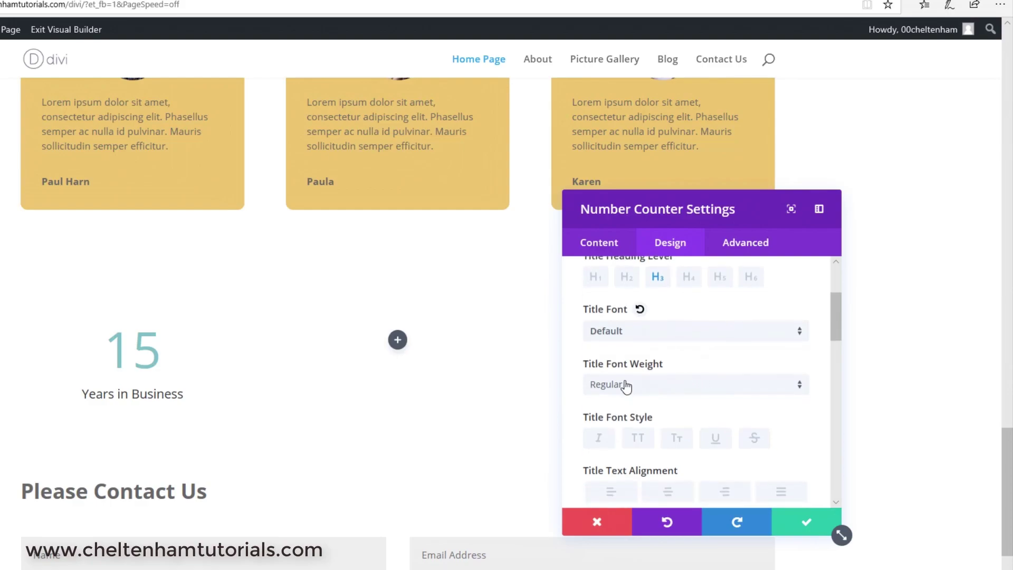
{"action": "left_click", "coordinate": [803, 389]}
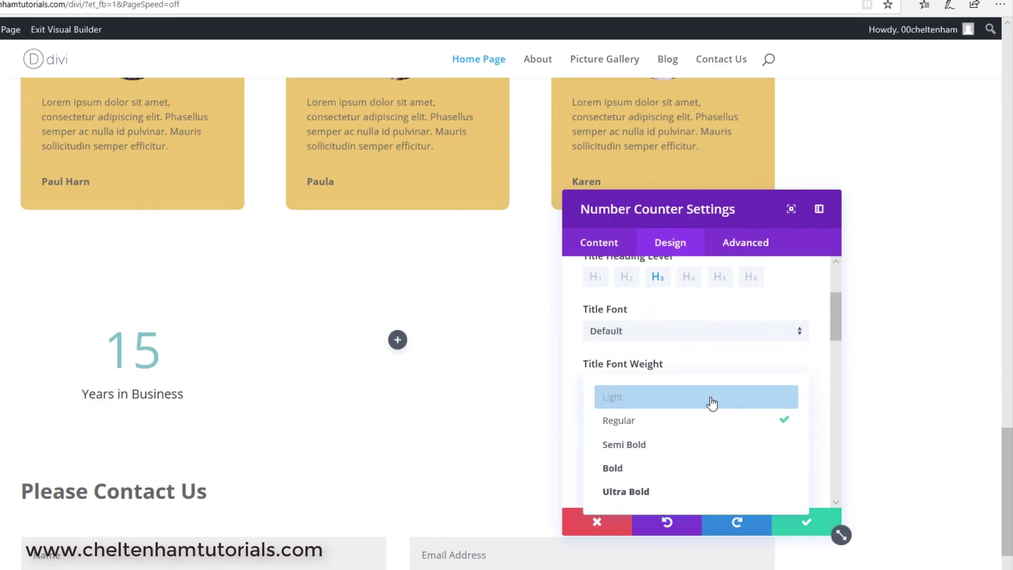
{"action": "left_click", "coordinate": [659, 451]}
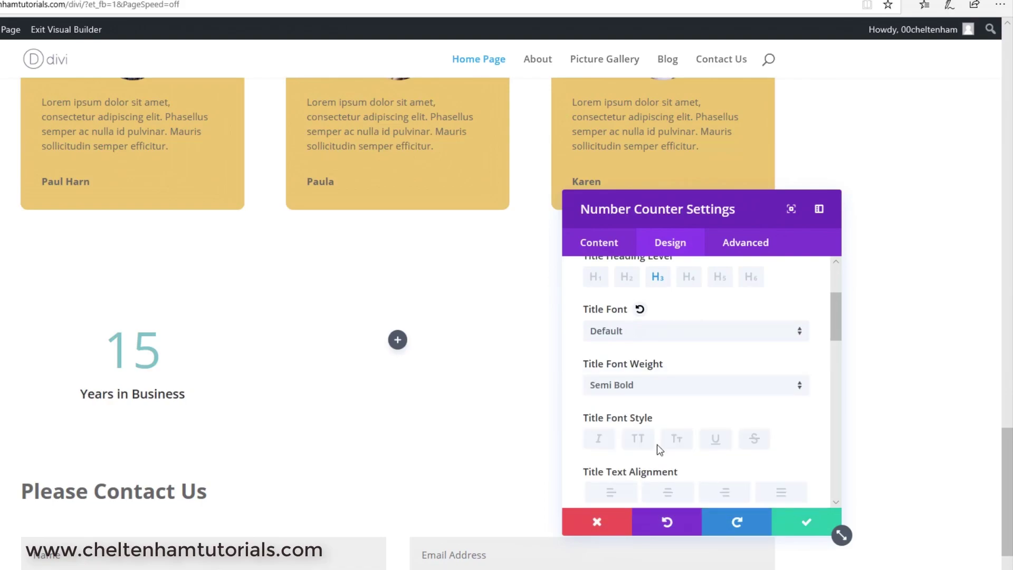
- Try red, green and blue for the counter's title text color and settle on black (#000000)
{"action": "scroll", "coordinate": [749, 449], "scroll_direction": "down", "scroll_amount": 1}
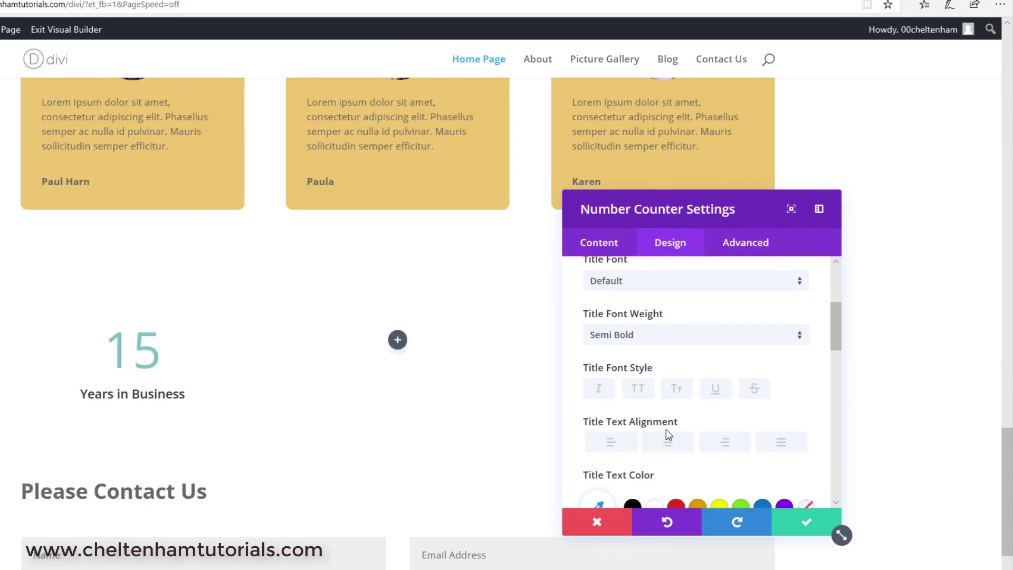
{"action": "scroll", "coordinate": [699, 447], "scroll_direction": "down", "scroll_amount": 2}
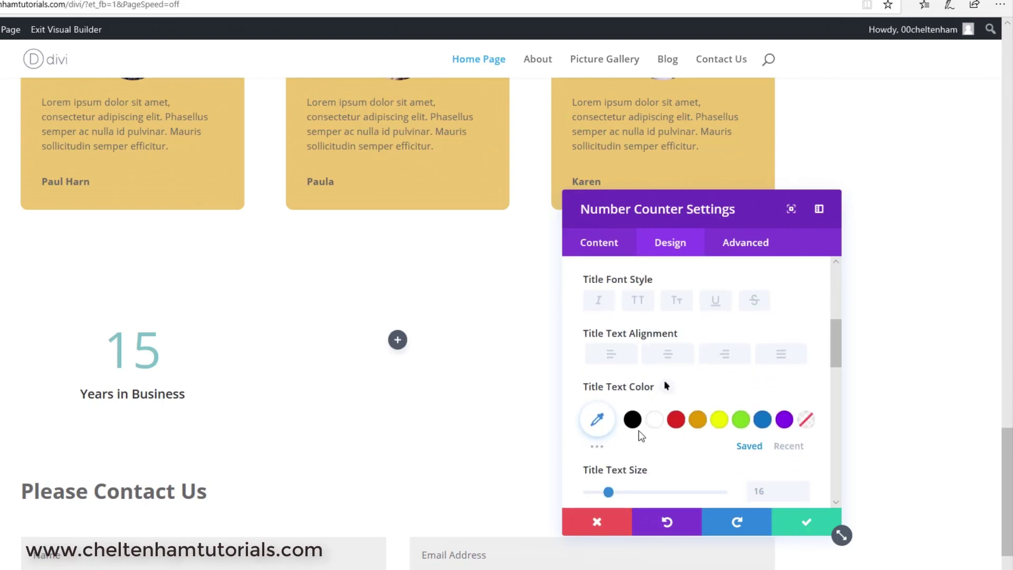
{"action": "left_click", "coordinate": [676, 421]}
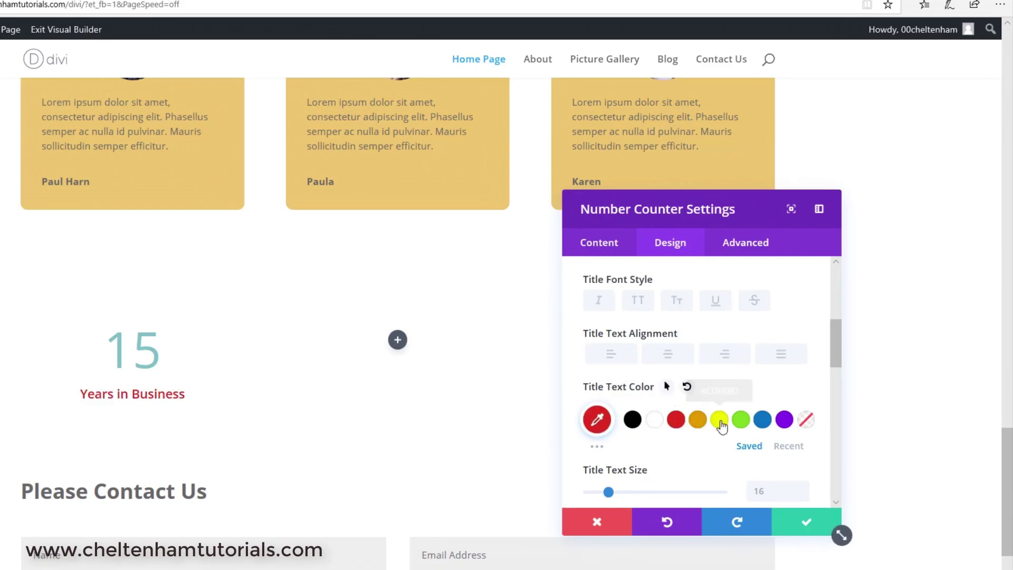
{"action": "left_click", "coordinate": [741, 421]}
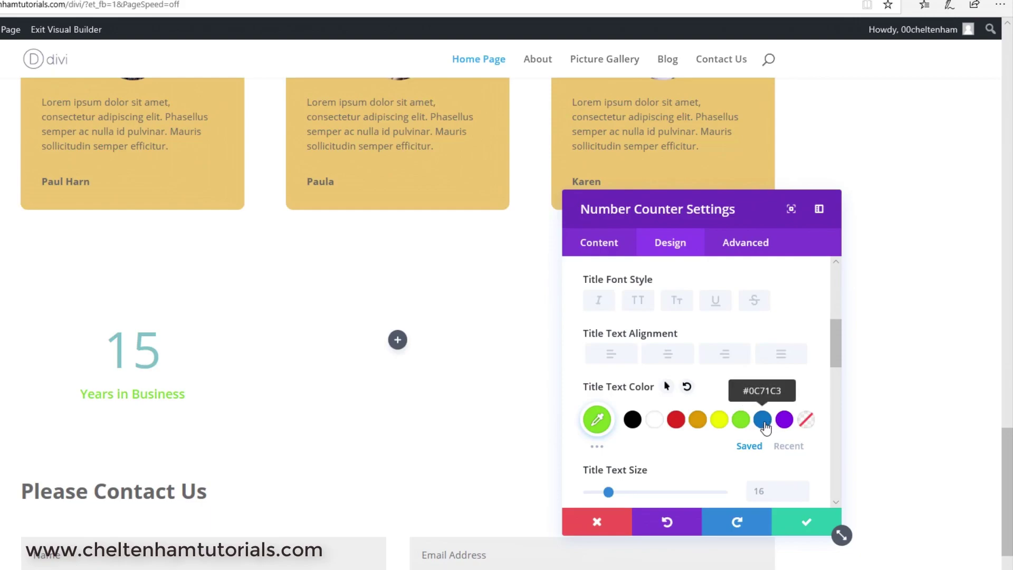
{"action": "left_click", "coordinate": [763, 420]}
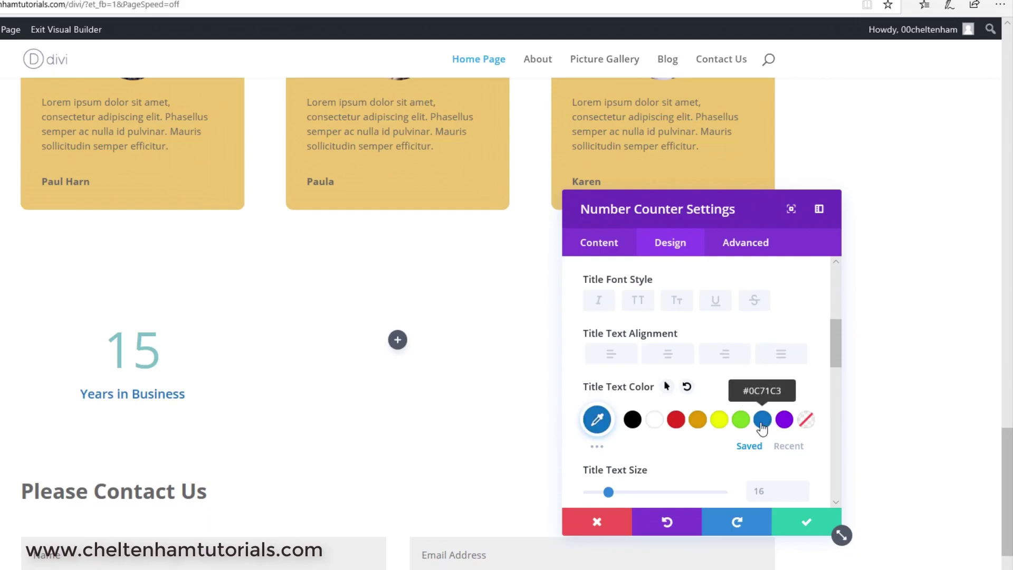
{"action": "left_click", "coordinate": [633, 423]}
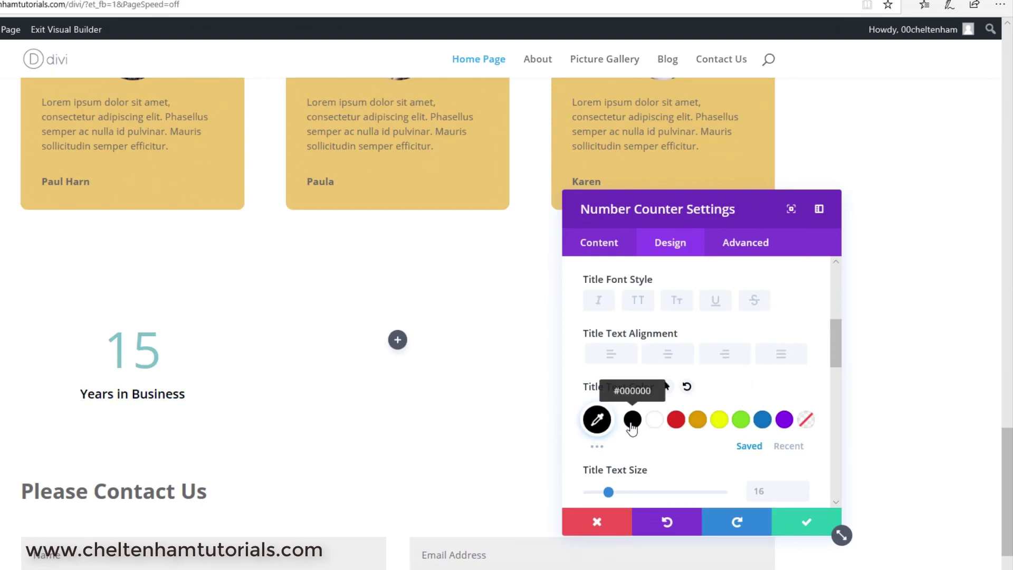
- Try larger sizes for the counter's title text and set it to 17px
{"action": "scroll", "coordinate": [676, 429], "scroll_direction": "down", "scroll_amount": 1}
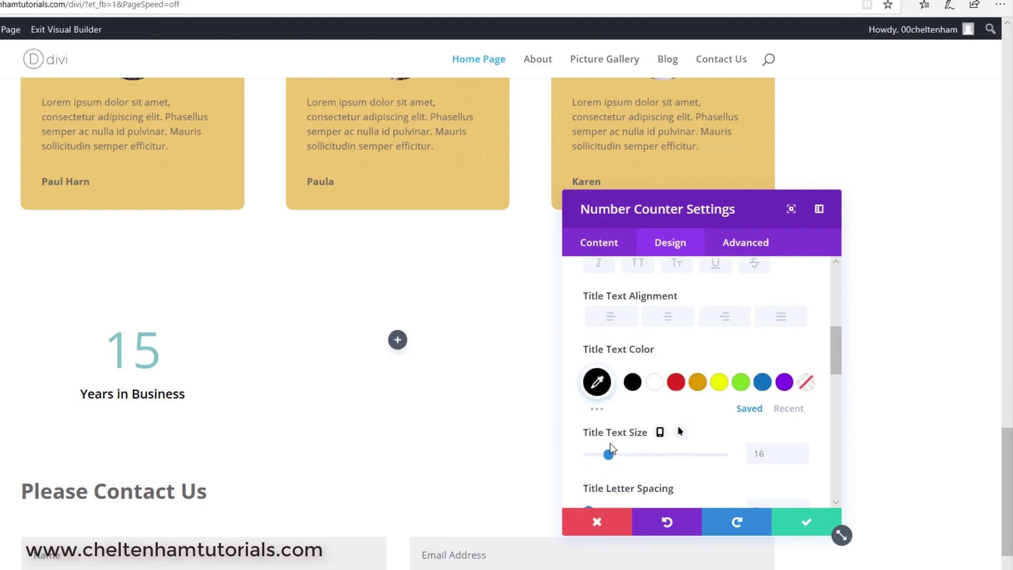
{"action": "left_click_drag", "start_coordinate": [613, 454], "coordinate": [649, 456]}
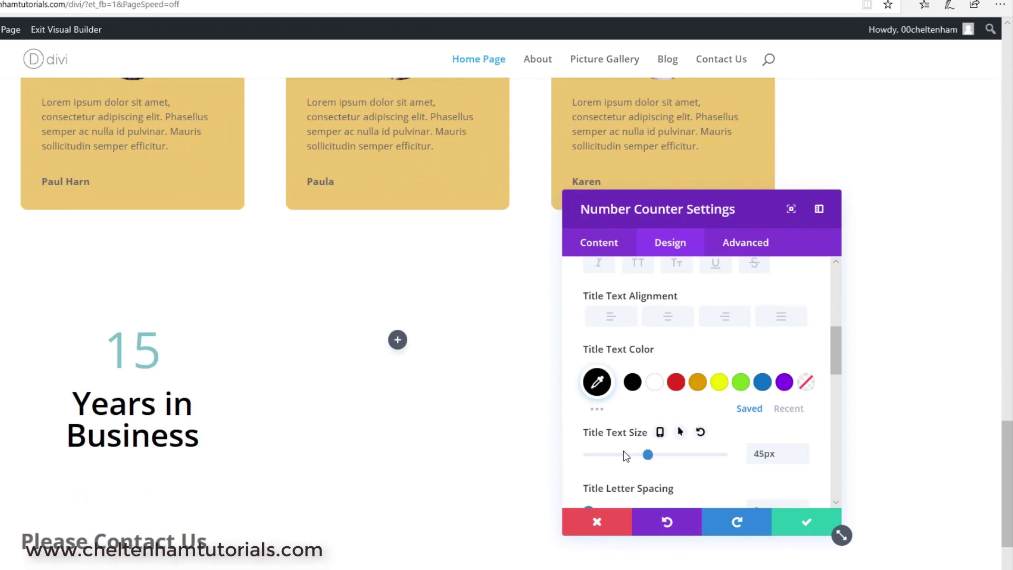
{"action": "left_click", "coordinate": [622, 454]}
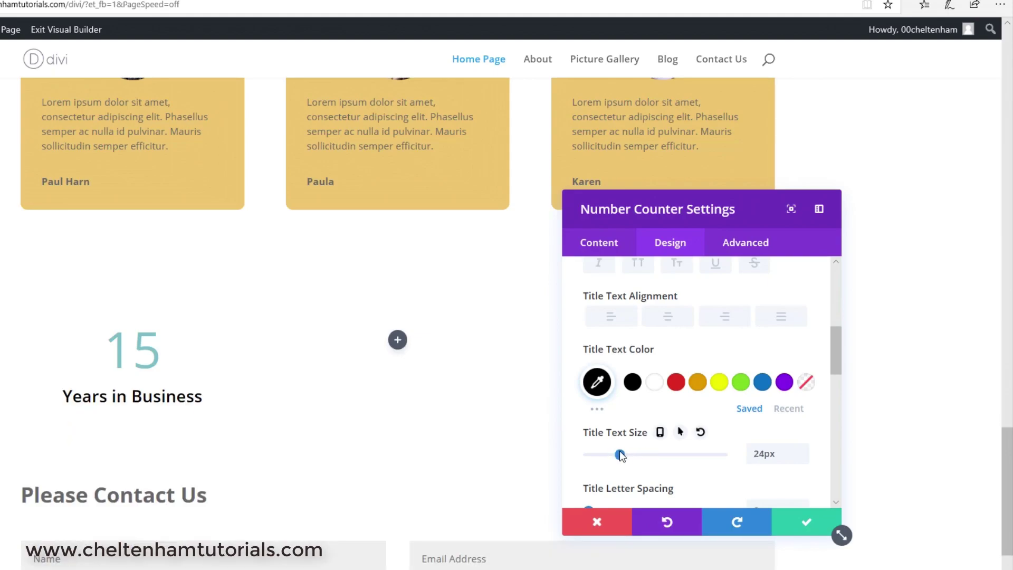
{"action": "left_click_drag", "start_coordinate": [620, 455], "coordinate": [610, 448]}
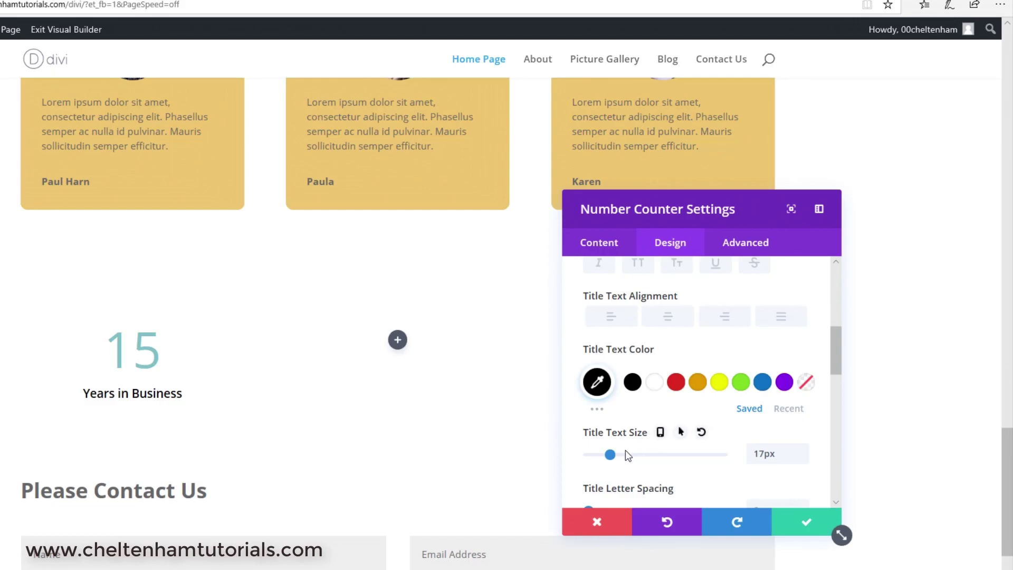
- Enlarge the counter's title text to 23px
{"action": "left_click_drag", "start_coordinate": [610, 455], "coordinate": [619, 455]}
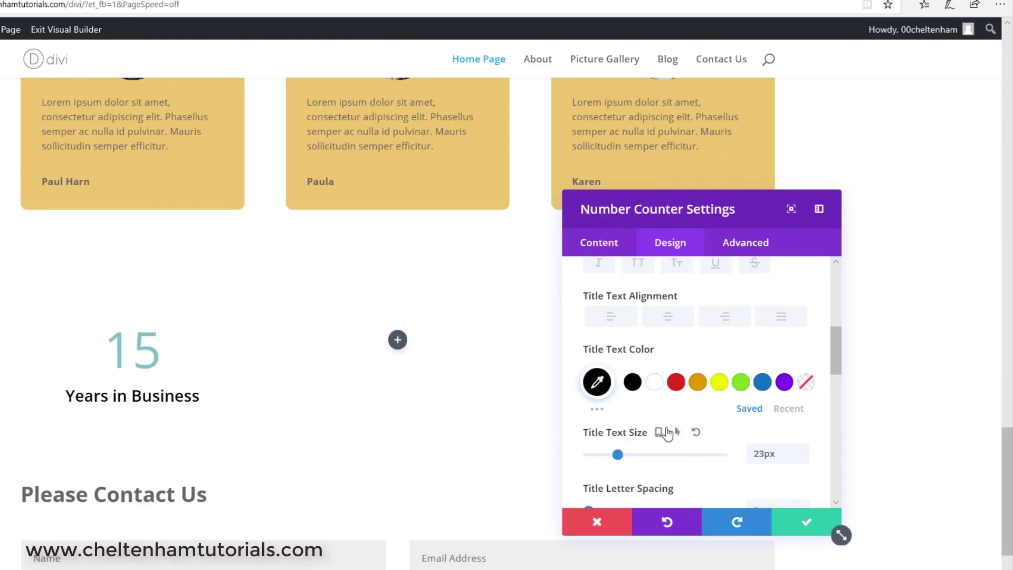
- Try letter spacings of 7px, 1px and 3px on the counter's title and reset the spacing to its default
{"action": "scroll", "coordinate": [668, 434], "scroll_direction": "down", "scroll_amount": 1}
{"action": "scroll", "coordinate": [667, 434], "scroll_direction": "down", "scroll_amount": 1}
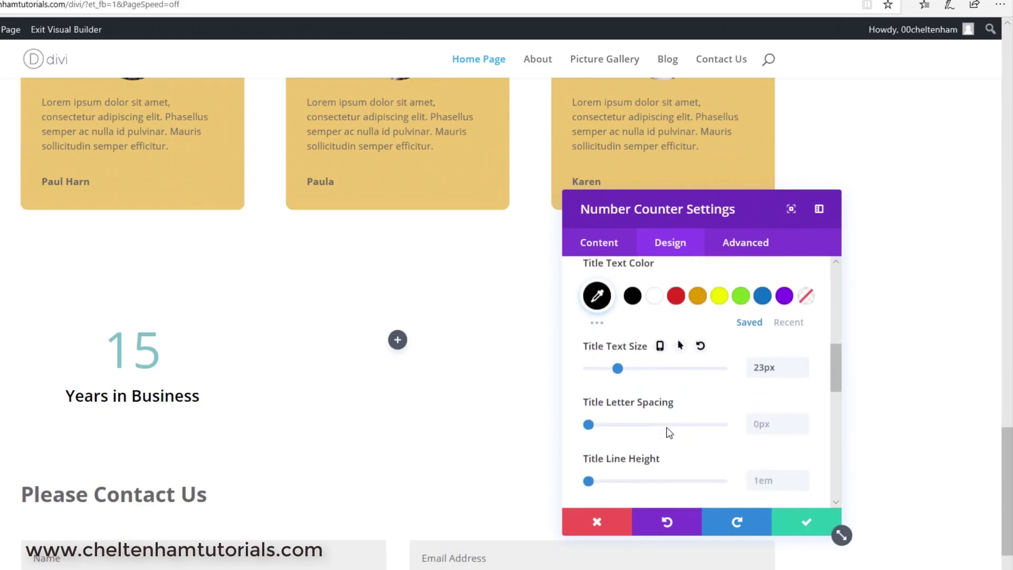
{"action": "left_click", "coordinate": [597, 423]}
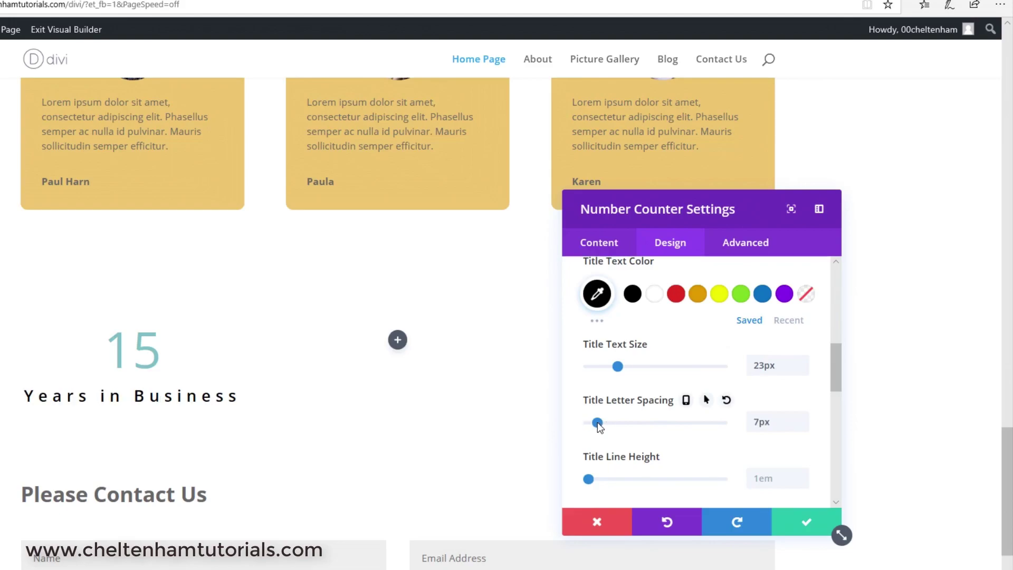
{"action": "double_click", "coordinate": [749, 427]}
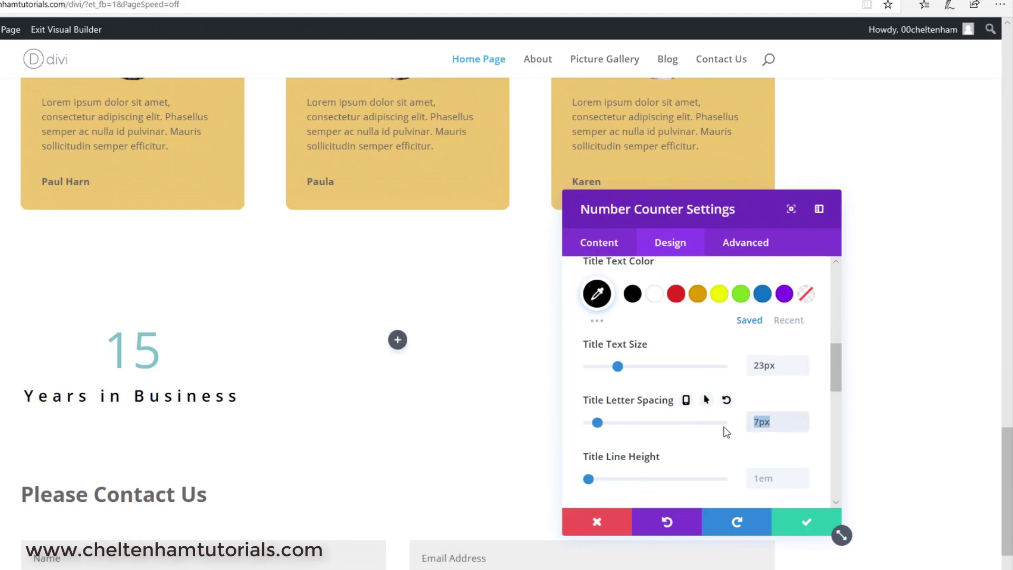
{"action": "type", "text": "1"}
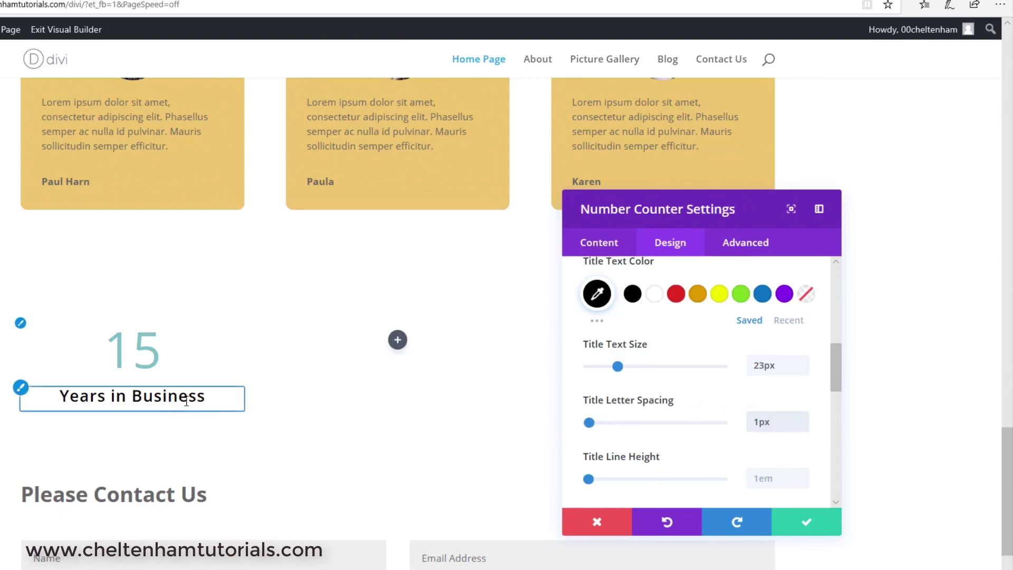
{"action": "left_click", "coordinate": [593, 422]}
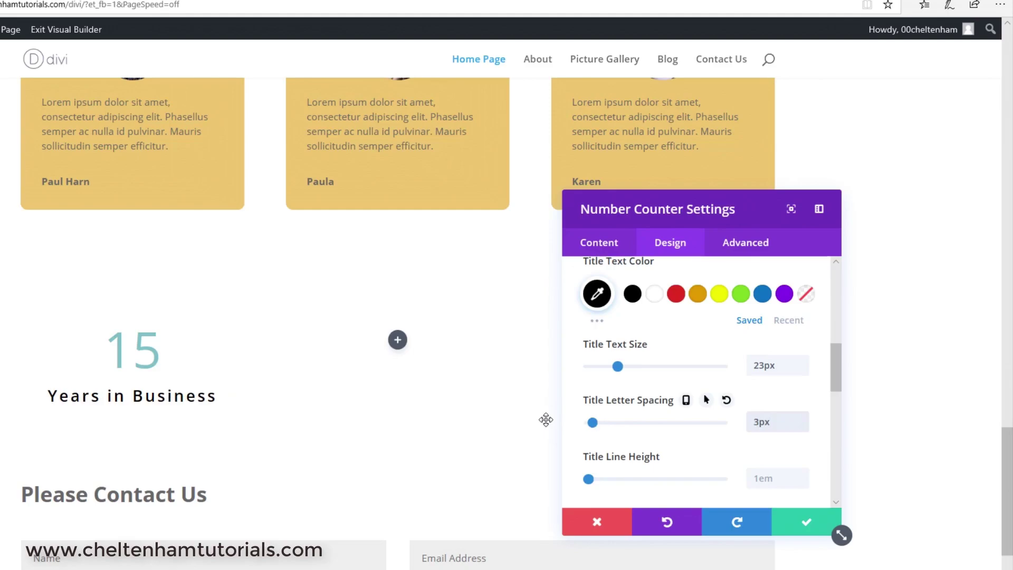
{"action": "left_click", "coordinate": [726, 399]}
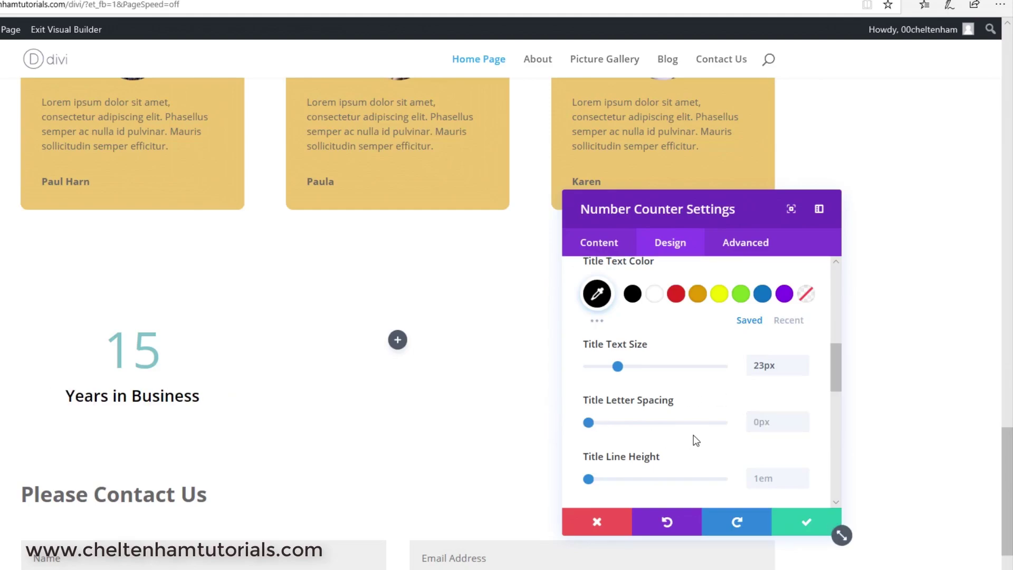
- Try different text shadow presets on the counter's title and return it to no shadow
{"action": "scroll", "coordinate": [691, 435], "scroll_direction": "down", "scroll_amount": 1}
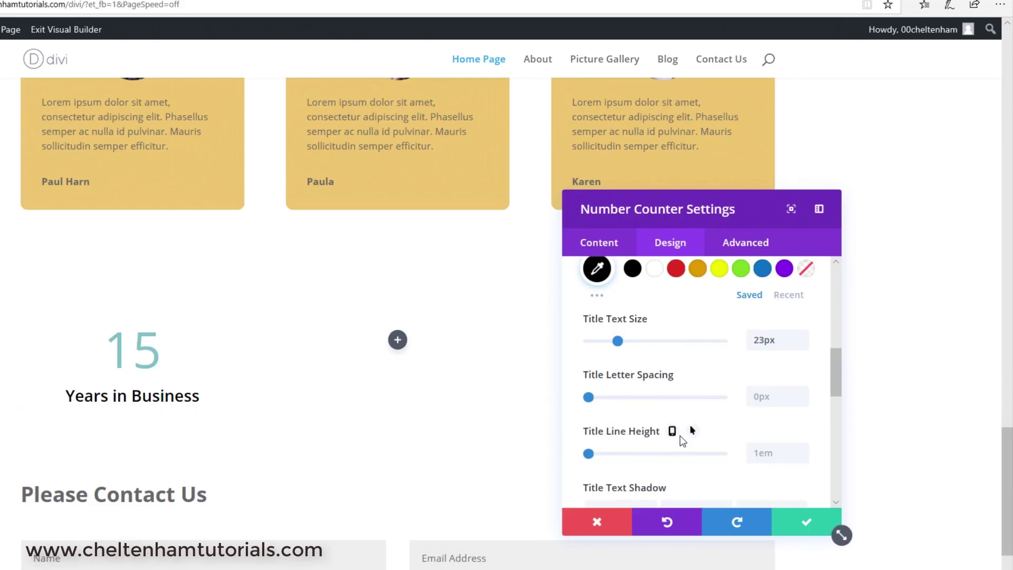
{"action": "scroll", "coordinate": [682, 440], "scroll_direction": "down", "scroll_amount": 5}
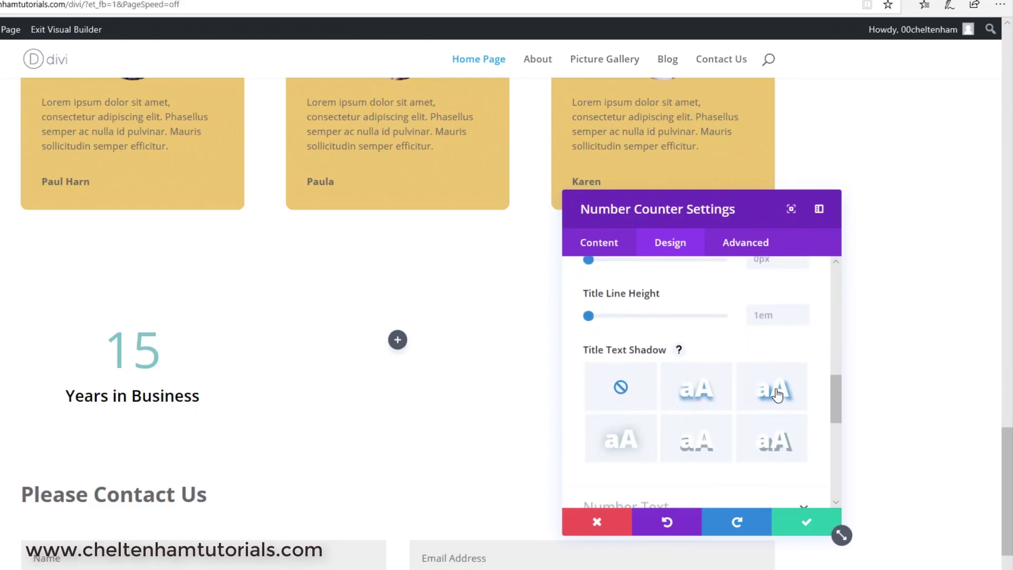
{"action": "left_click", "coordinate": [777, 395]}
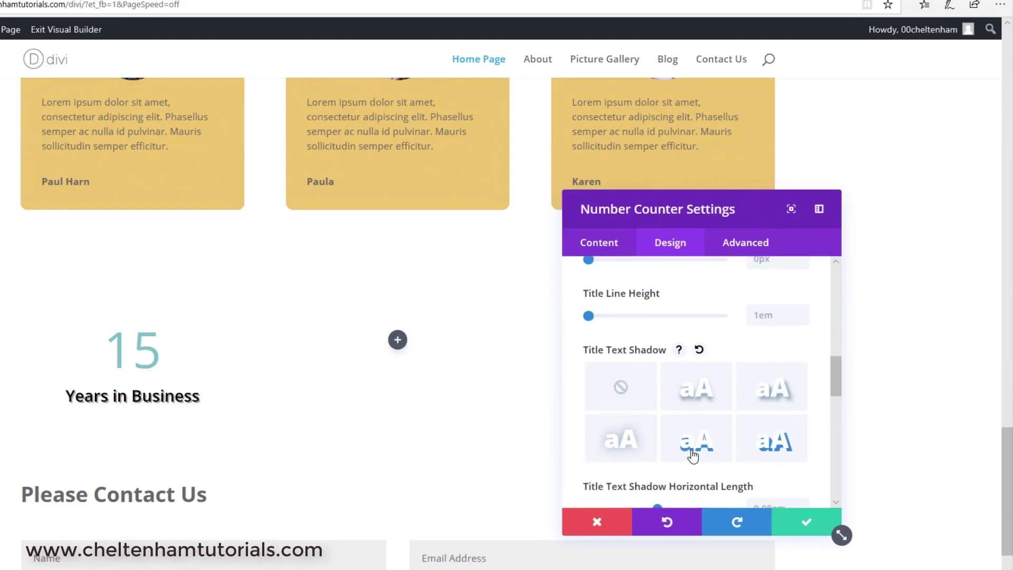
{"action": "left_click", "coordinate": [620, 448]}
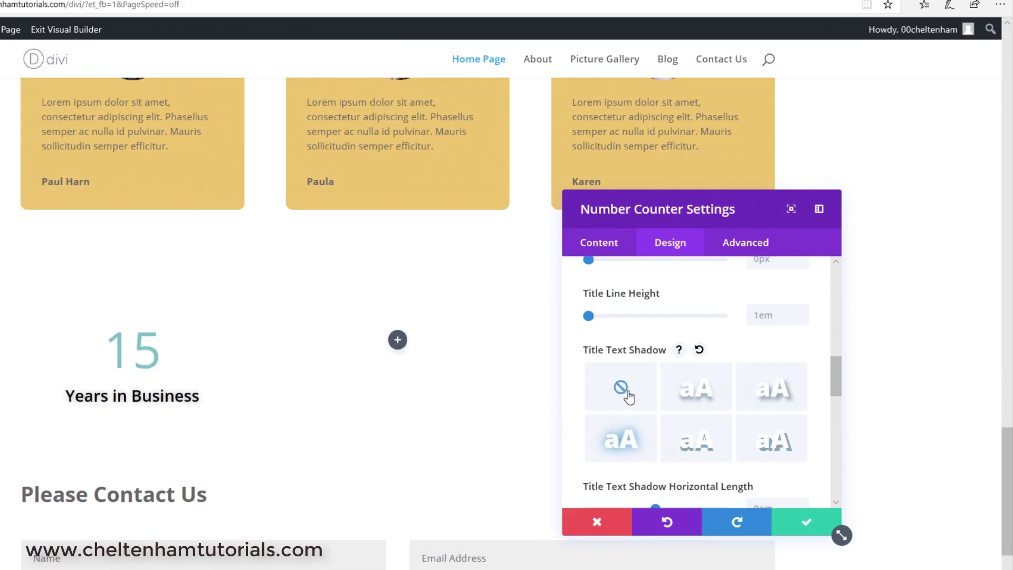
{"action": "left_click", "coordinate": [613, 391]}
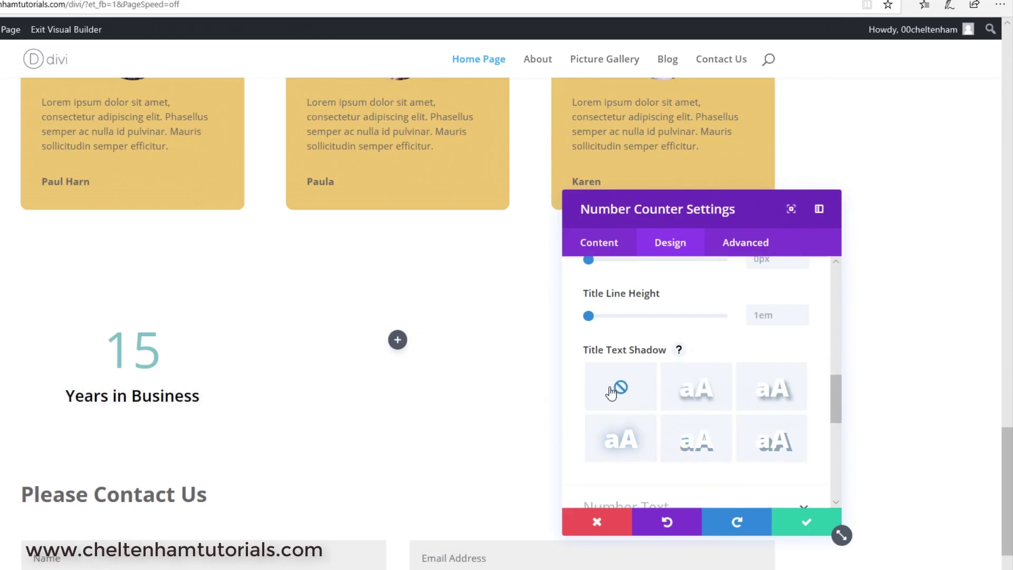
- Try Ultra Bold for the counter's number font weight and settle on Semi Bold
{"action": "scroll", "coordinate": [612, 393], "scroll_direction": "down", "scroll_amount": 3}
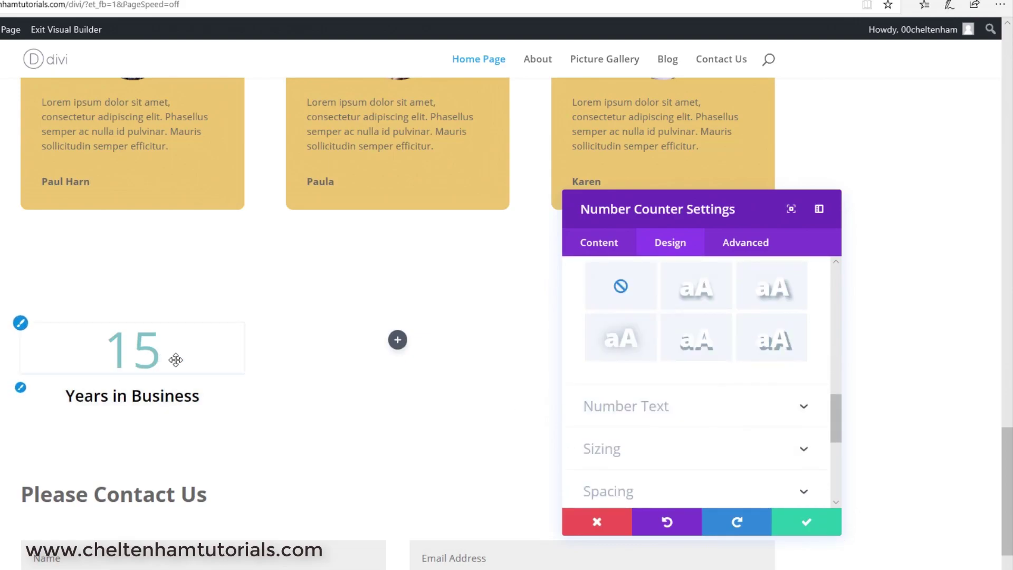
{"action": "left_click", "coordinate": [805, 409]}
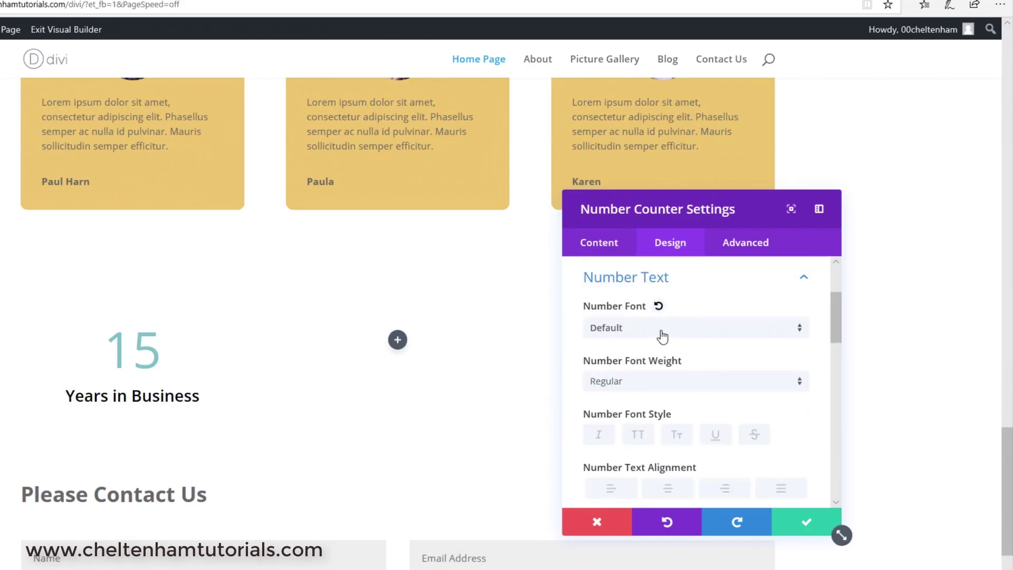
{"action": "left_click", "coordinate": [801, 389]}
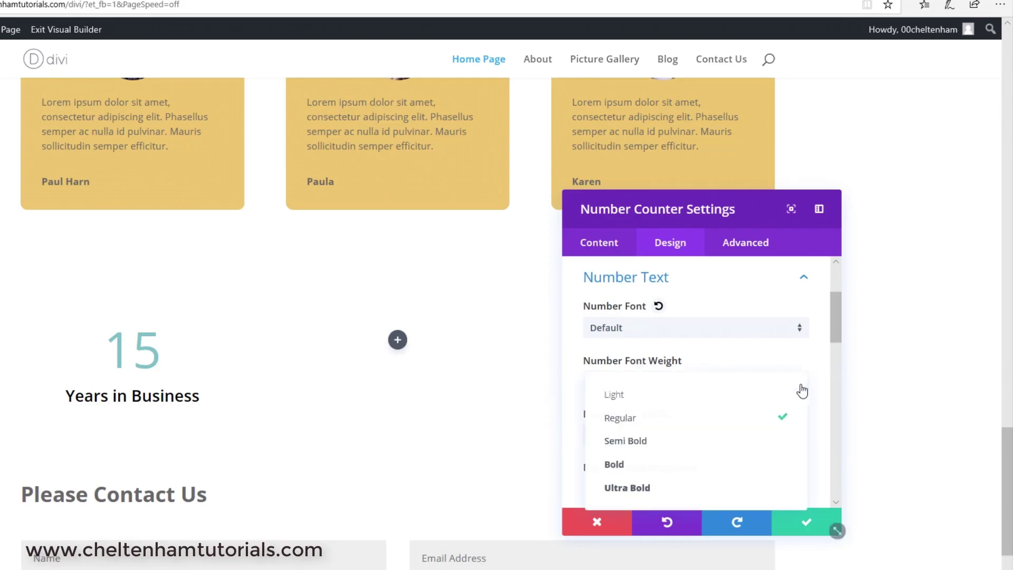
{"action": "left_click", "coordinate": [680, 489]}
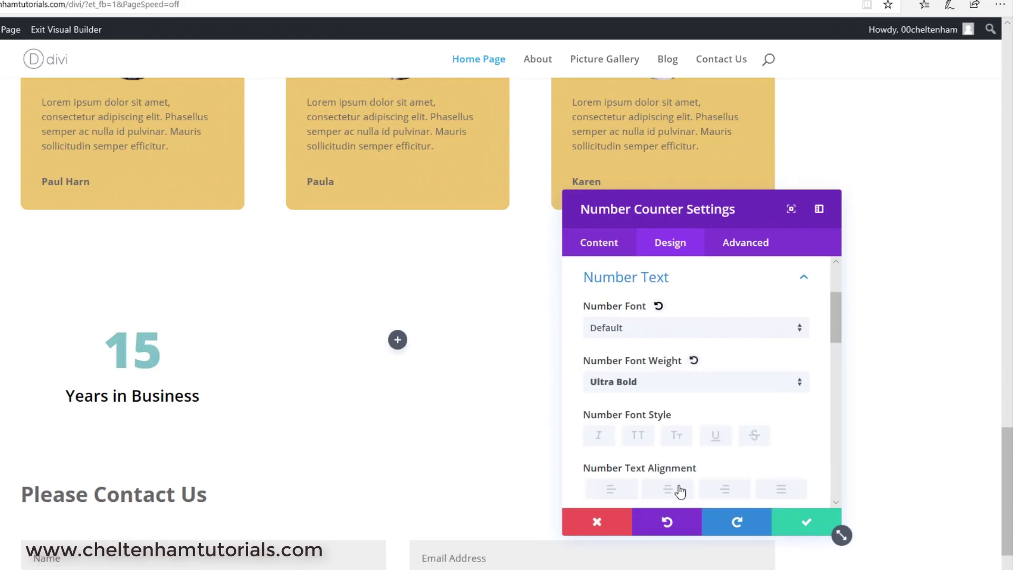
{"action": "left_click", "coordinate": [798, 383]}
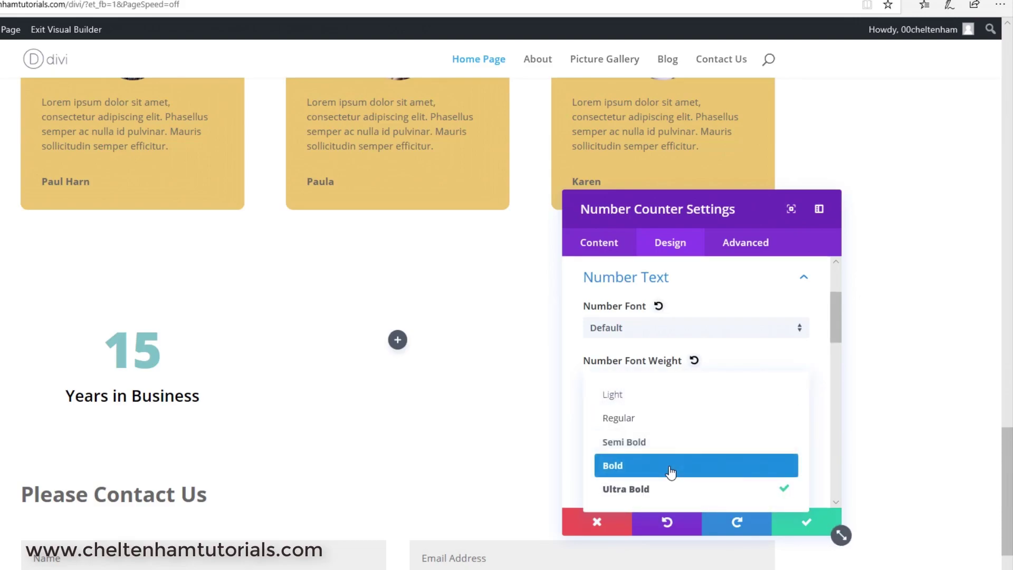
{"action": "left_click", "coordinate": [679, 453]}
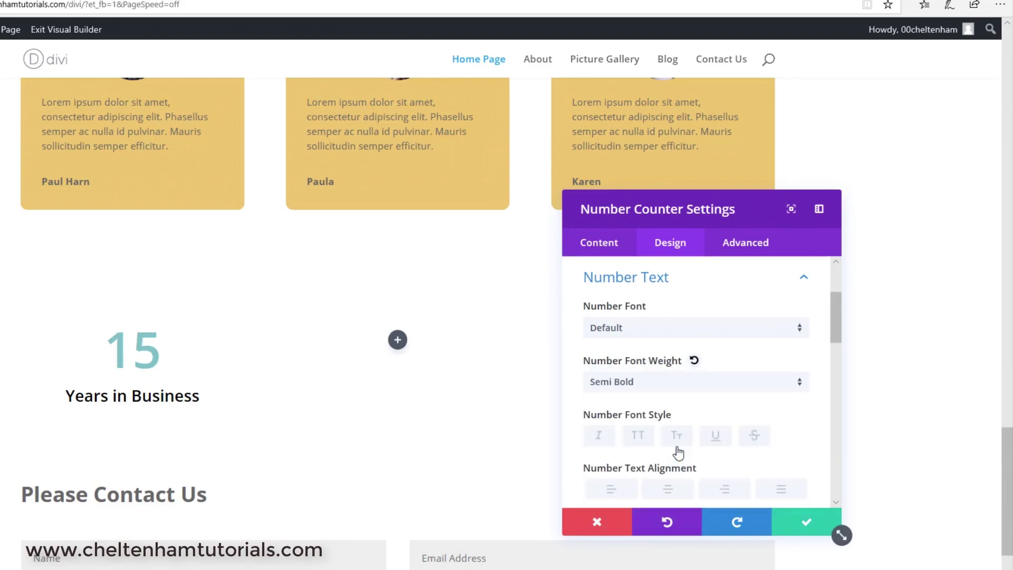
- Try red, blue and purple for the counter's number text color and settle on the orange swatch
{"action": "scroll", "coordinate": [679, 453], "scroll_direction": "down", "scroll_amount": 3}
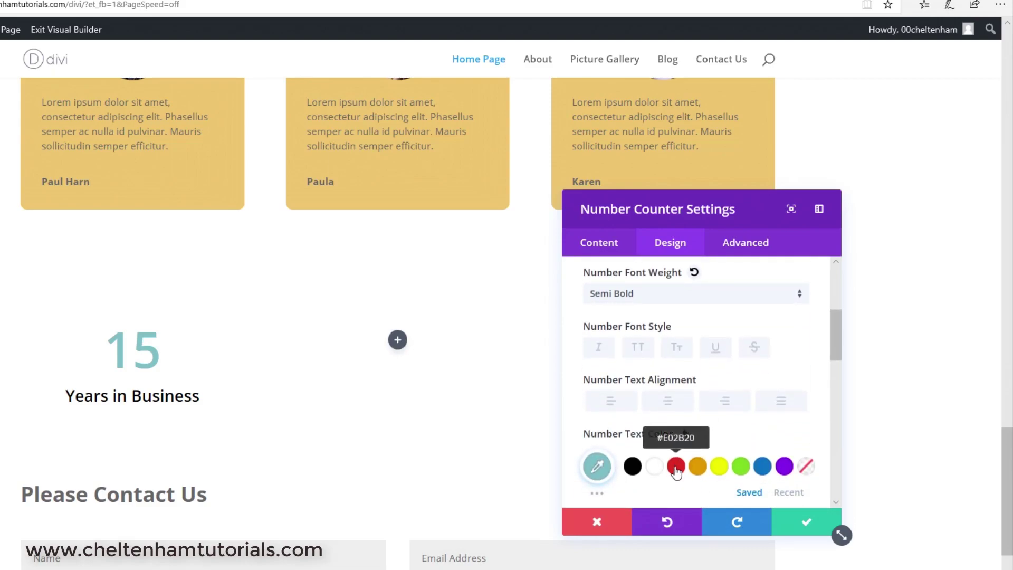
{"action": "left_click", "coordinate": [676, 468]}
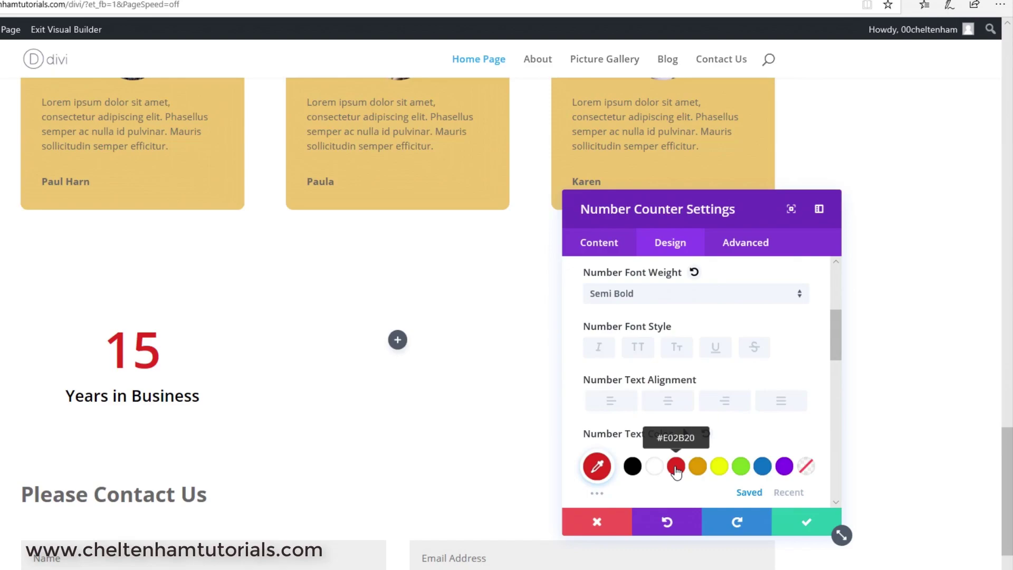
{"action": "left_click", "coordinate": [761, 467]}
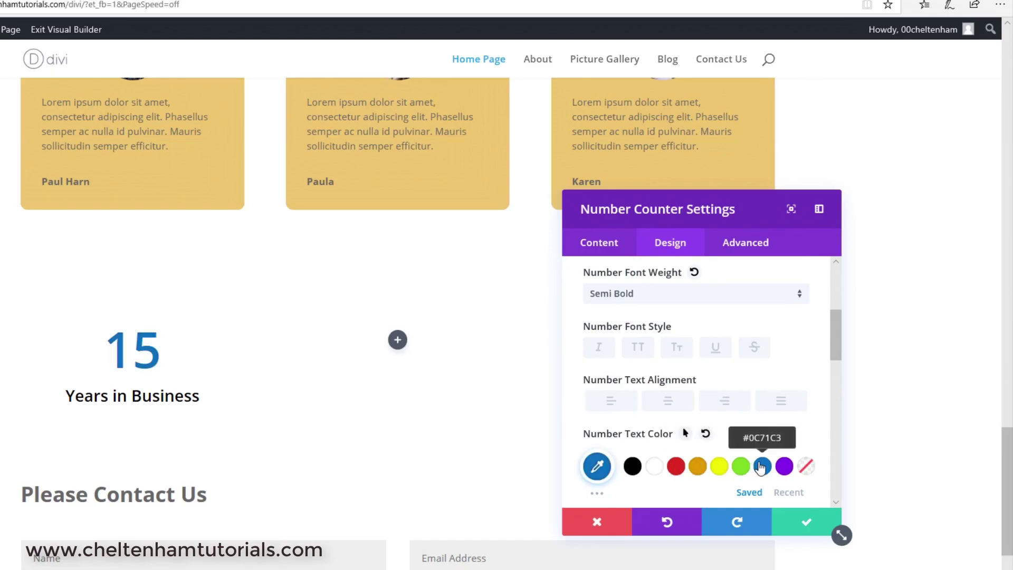
{"action": "left_click", "coordinate": [785, 467]}
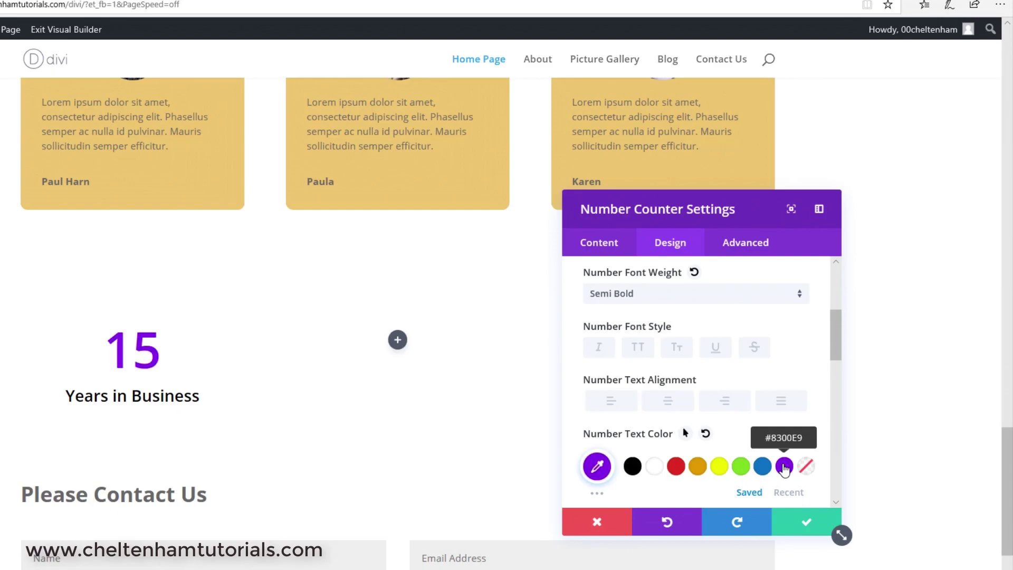
{"action": "left_click", "coordinate": [698, 468]}
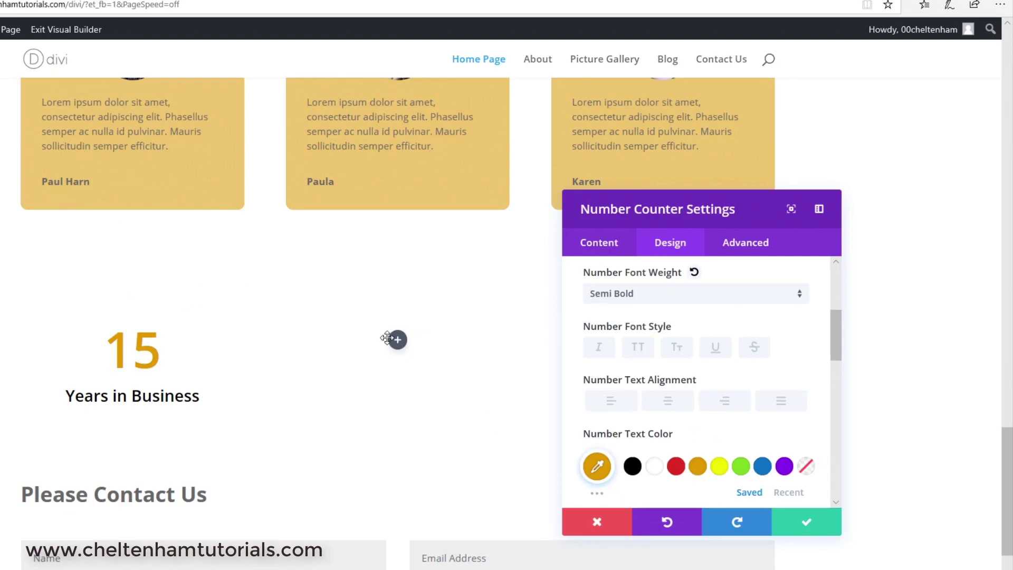
- Try a smaller size for the counter's number text and set it to 72px
{"action": "left_click_drag", "start_coordinate": [836, 336], "coordinate": [836, 368]}
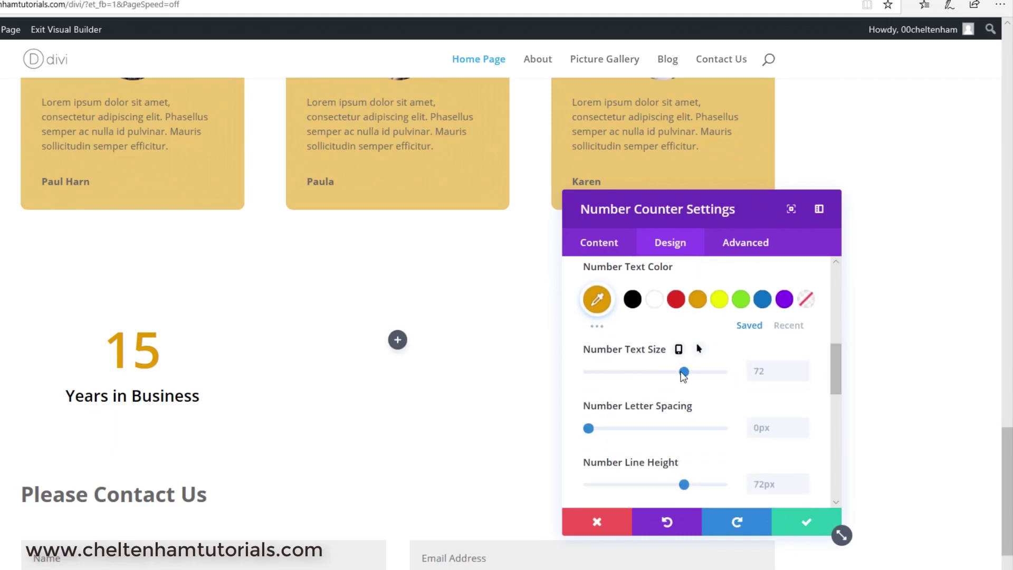
{"action": "mouse_move", "coordinate": [683, 373]}
{"action": "left_mouse_down"}
{"action": "mouse_move", "coordinate": [666, 371]}
{"action": "mouse_move", "coordinate": [722, 374]}
{"action": "mouse_move", "coordinate": [678, 373]}
{"action": "left_mouse_up"}
{"action": "left_click_drag", "start_coordinate": [772, 371], "coordinate": [739, 377]}
{"action": "type", "text": "7"}
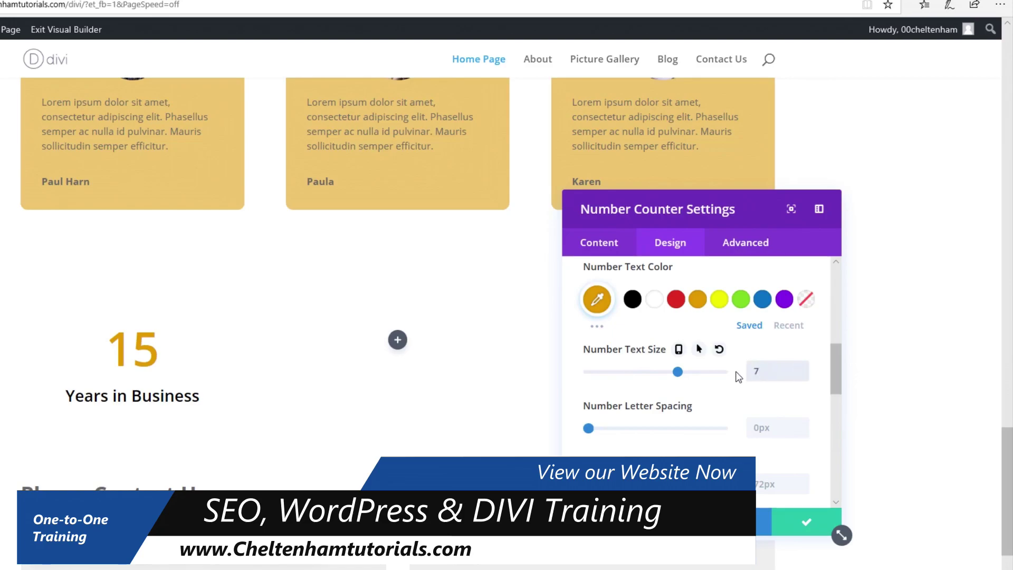
{"action": "type", "text": "px2"}
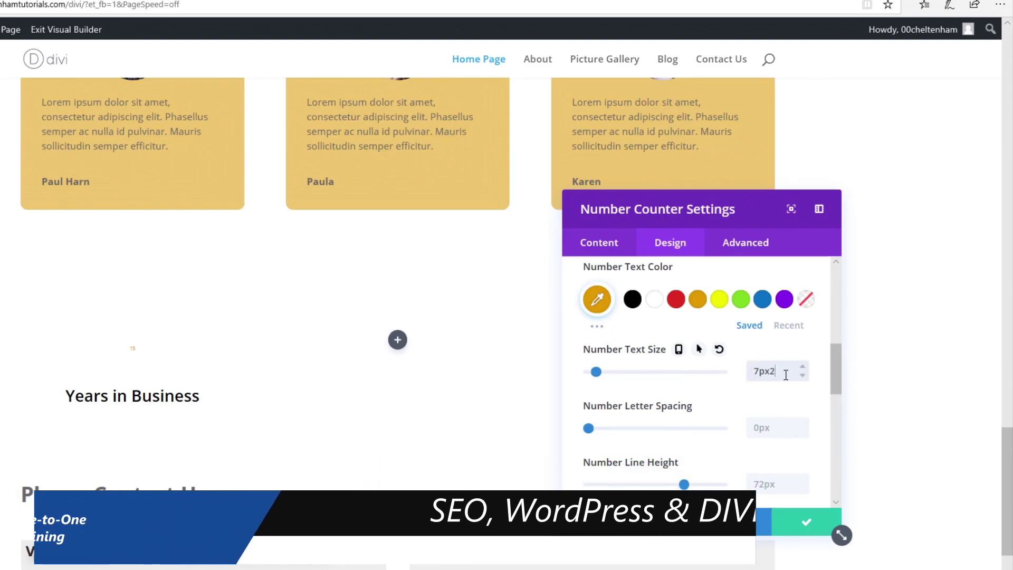
{"action": "left_click_drag", "start_coordinate": [786, 374], "coordinate": [720, 373]}
{"action": "key", "text": "BackSpace"}
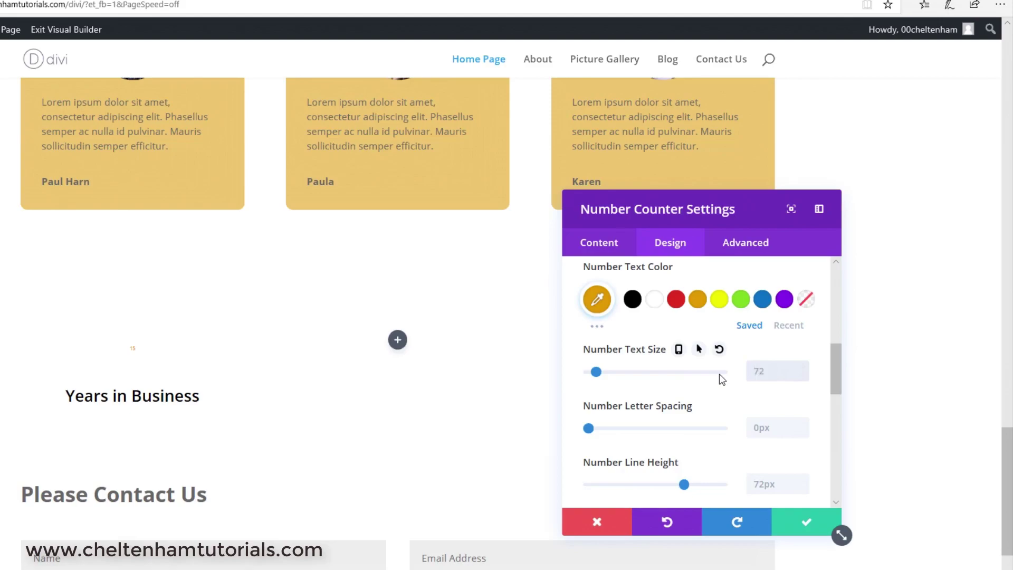
{"action": "type", "text": "72"}
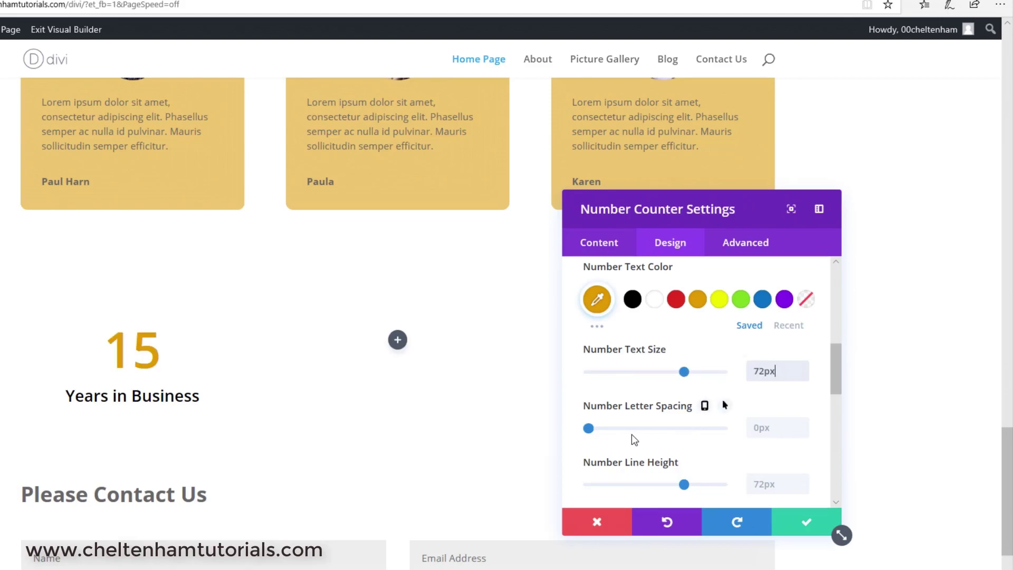
- Try two text shadow presets on the counter's number and return it to no shadow
{"action": "scroll", "coordinate": [632, 439], "scroll_direction": "down", "scroll_amount": 1}
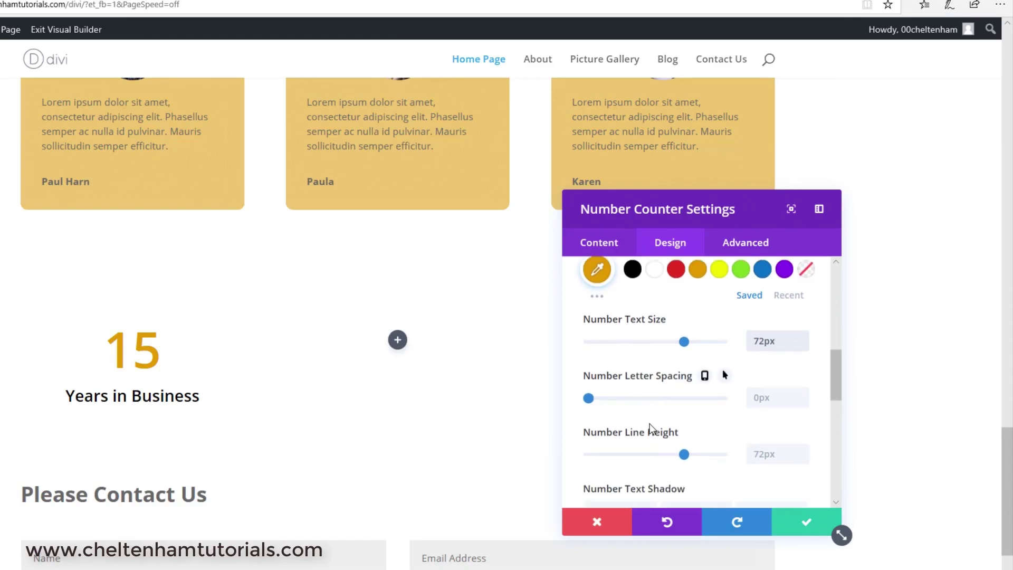
{"action": "scroll", "coordinate": [653, 425], "scroll_direction": "down", "scroll_amount": 2}
{"action": "scroll", "coordinate": [660, 438], "scroll_direction": "down", "scroll_amount": 4}
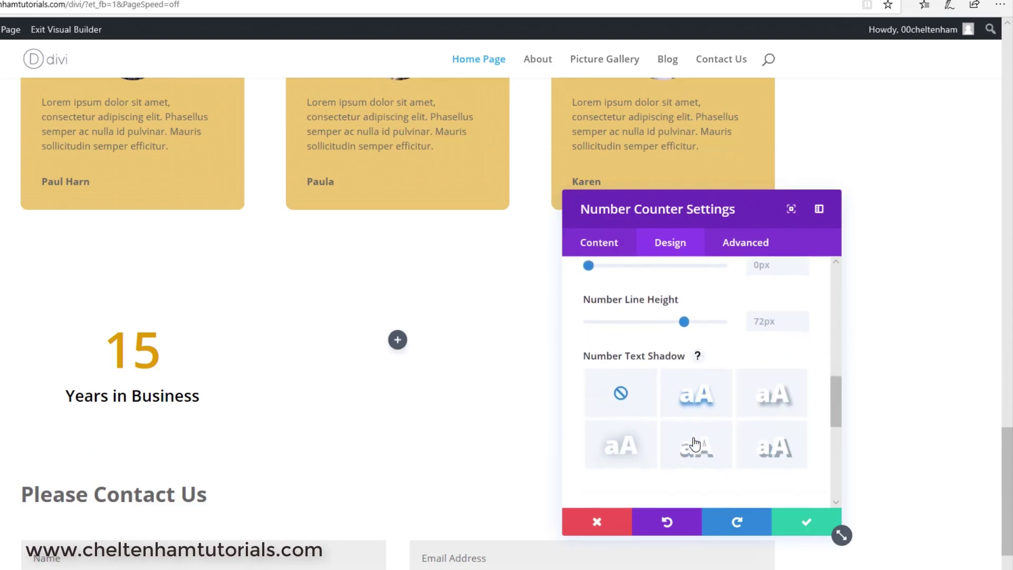
{"action": "left_click", "coordinate": [782, 438]}
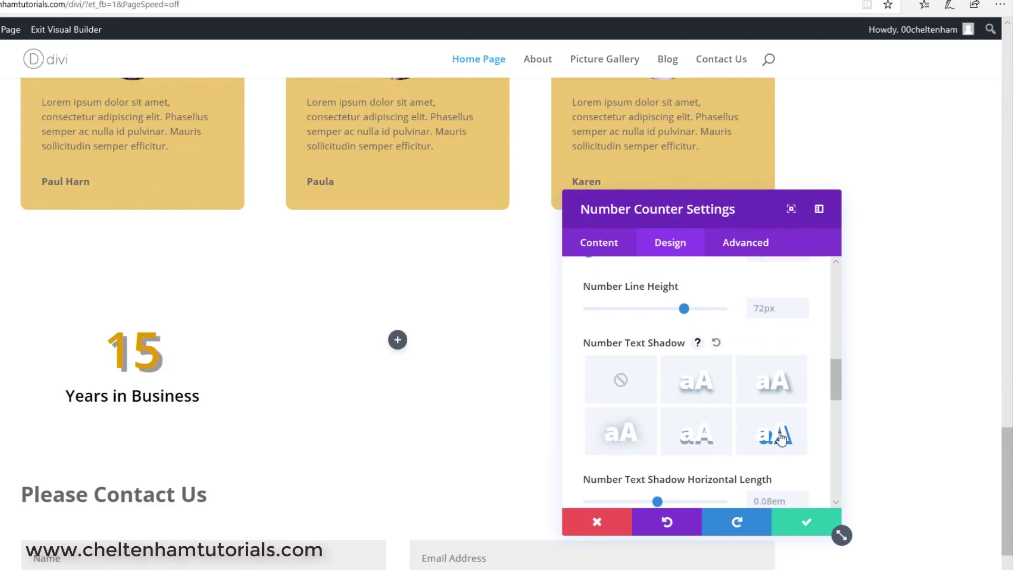
{"action": "left_click", "coordinate": [710, 386]}
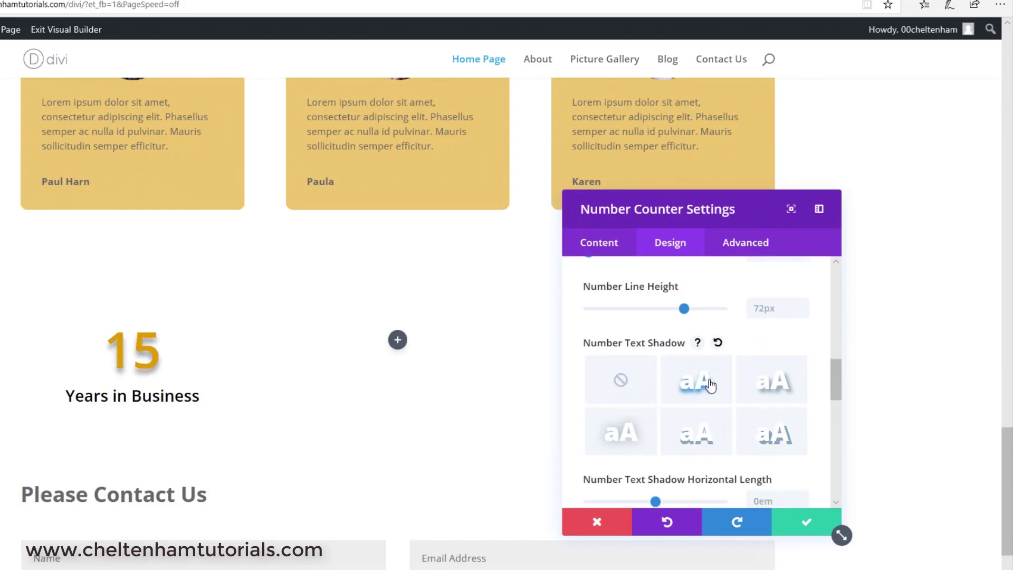
{"action": "left_click", "coordinate": [621, 380]}
- Review the sizing and spacing options in the first counter's design settings
{"action": "scroll", "coordinate": [622, 381], "scroll_direction": "down", "scroll_amount": 3}
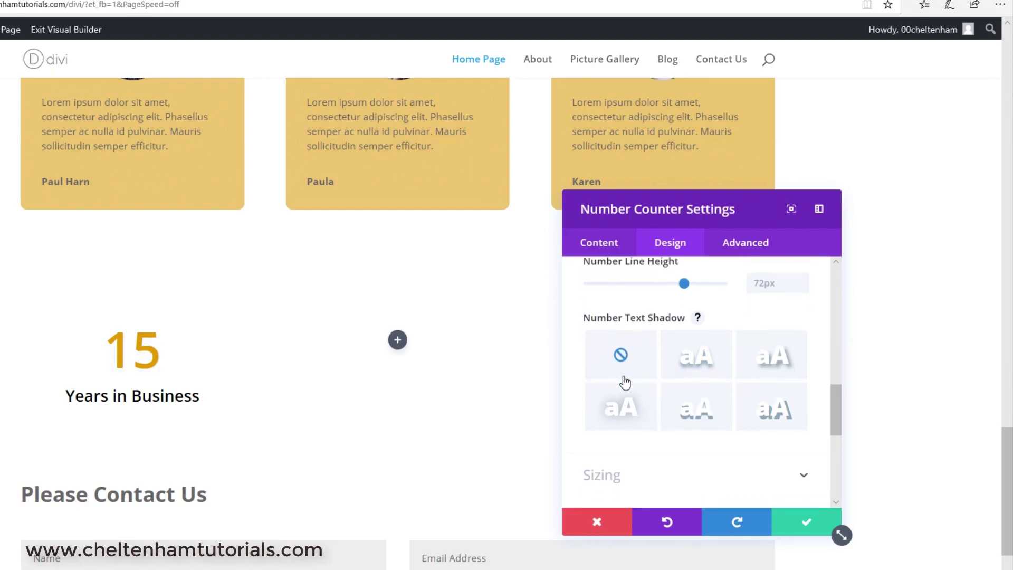
{"action": "left_click", "coordinate": [805, 403]}
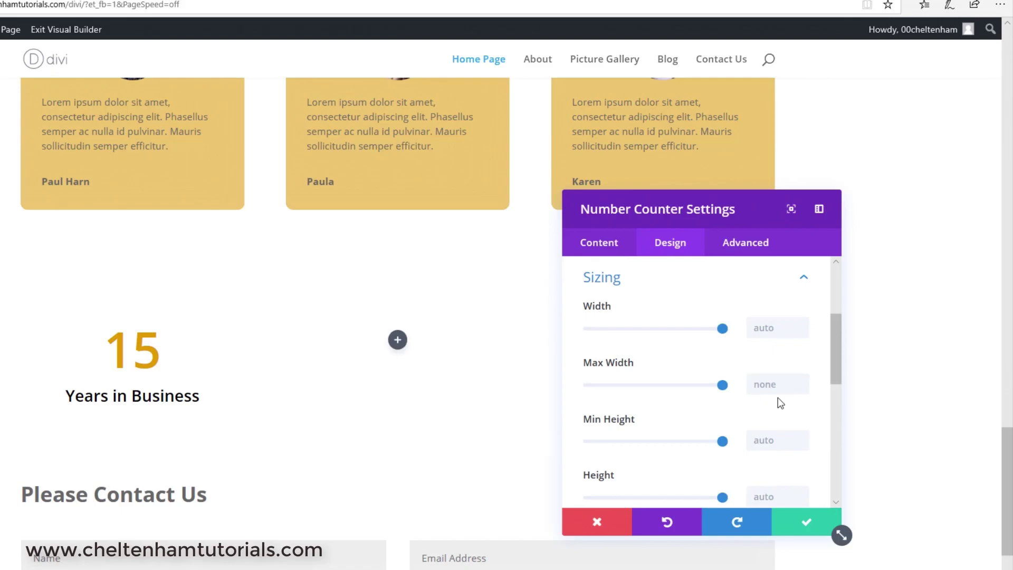
{"action": "scroll", "coordinate": [779, 399], "scroll_direction": "down", "scroll_amount": 3}
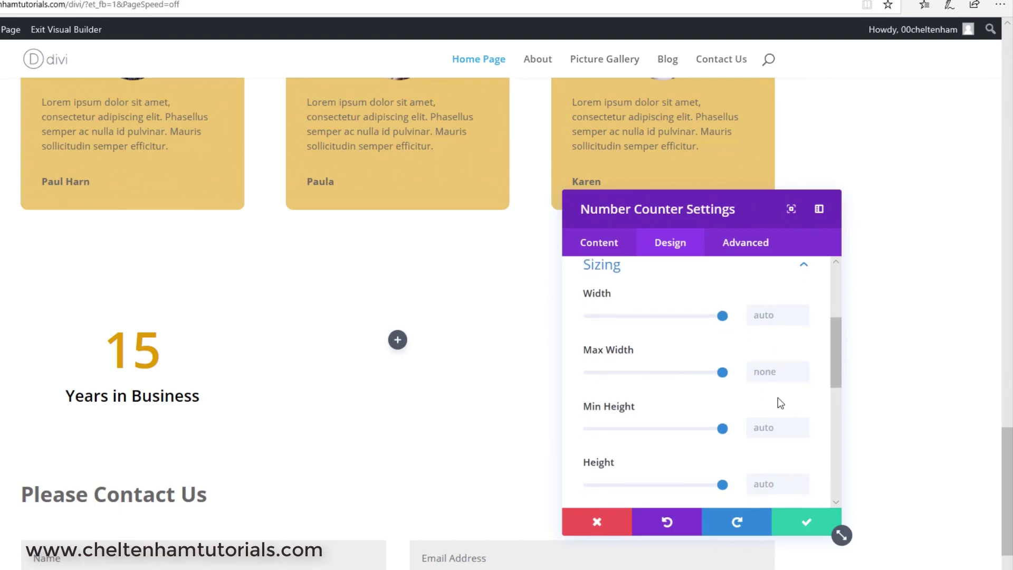
{"action": "scroll", "coordinate": [779, 399], "scroll_direction": "down", "scroll_amount": 1}
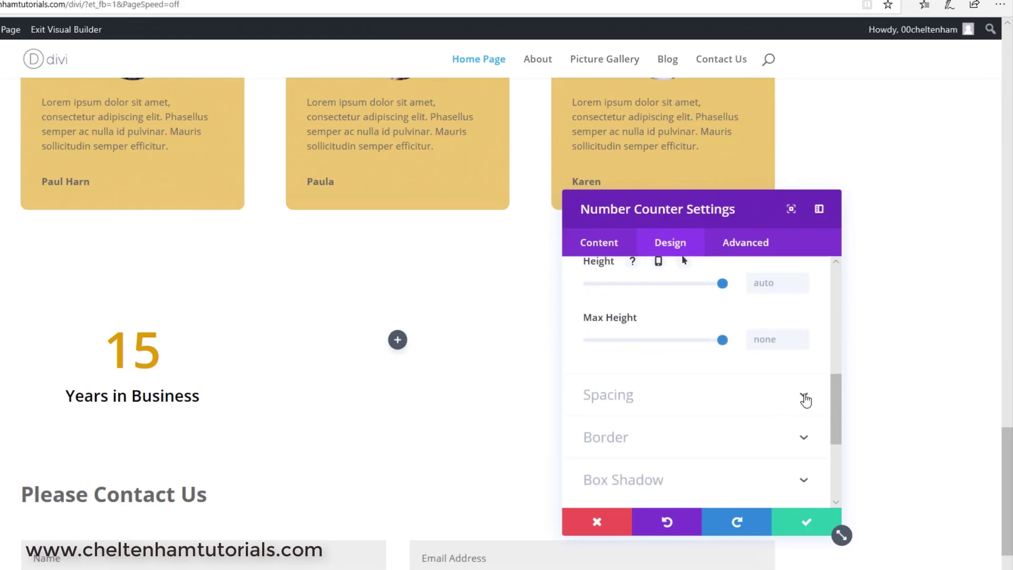
{"action": "left_click", "coordinate": [803, 398]}
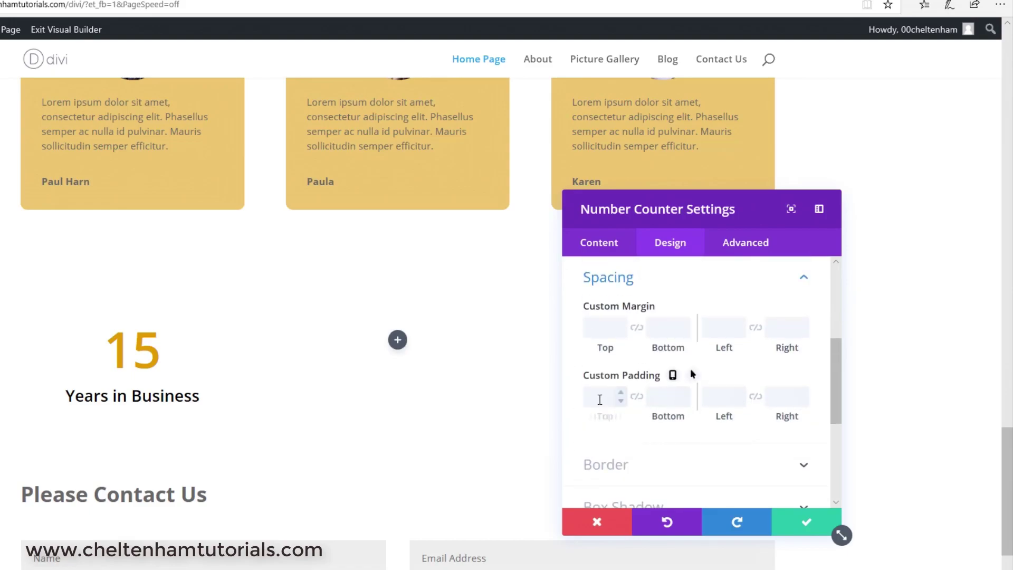
{"action": "scroll", "coordinate": [664, 430], "scroll_direction": "down", "scroll_amount": 1}
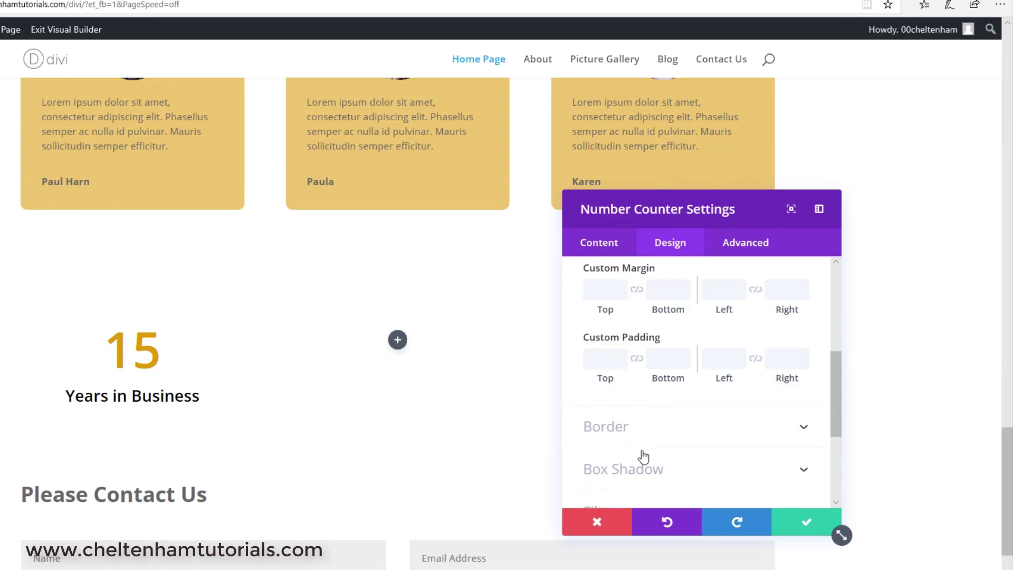
{"action": "scroll", "coordinate": [645, 456], "scroll_direction": "down", "scroll_amount": 1}
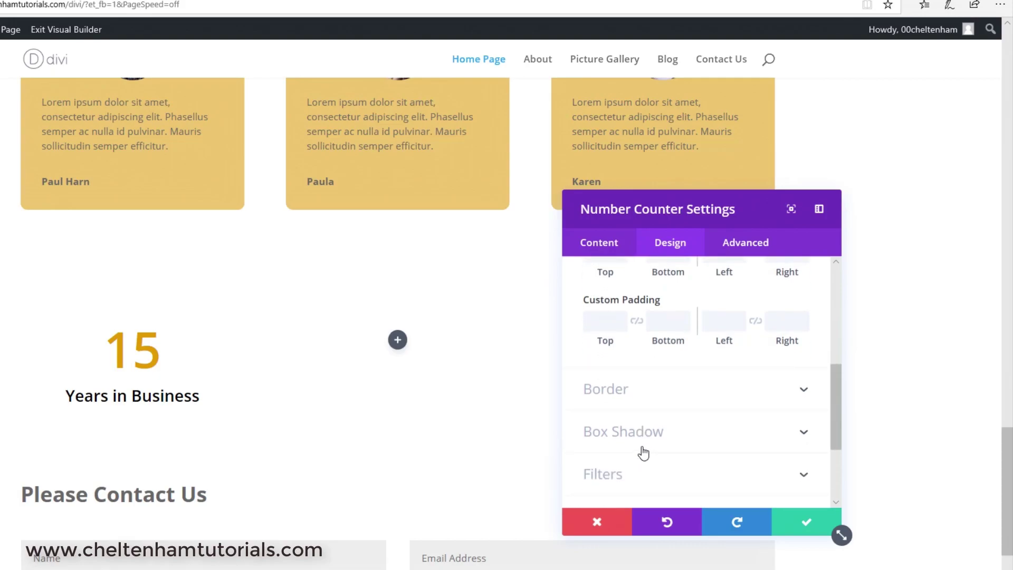
- Try a blue background on the first counter, settle on white (#ffffff), and save the module settings
{"action": "left_click", "coordinate": [599, 244]}
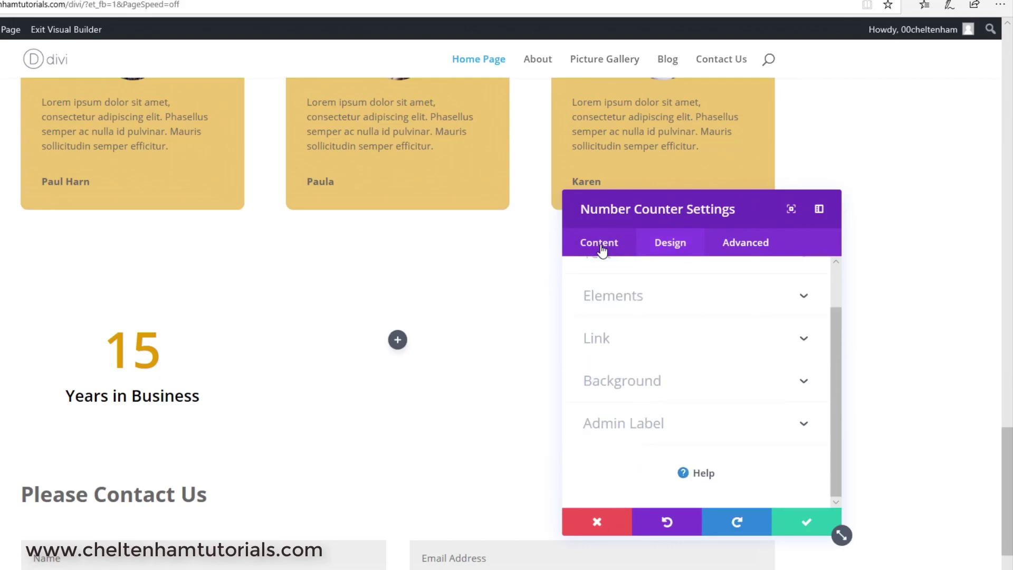
{"action": "left_click", "coordinate": [631, 438]}
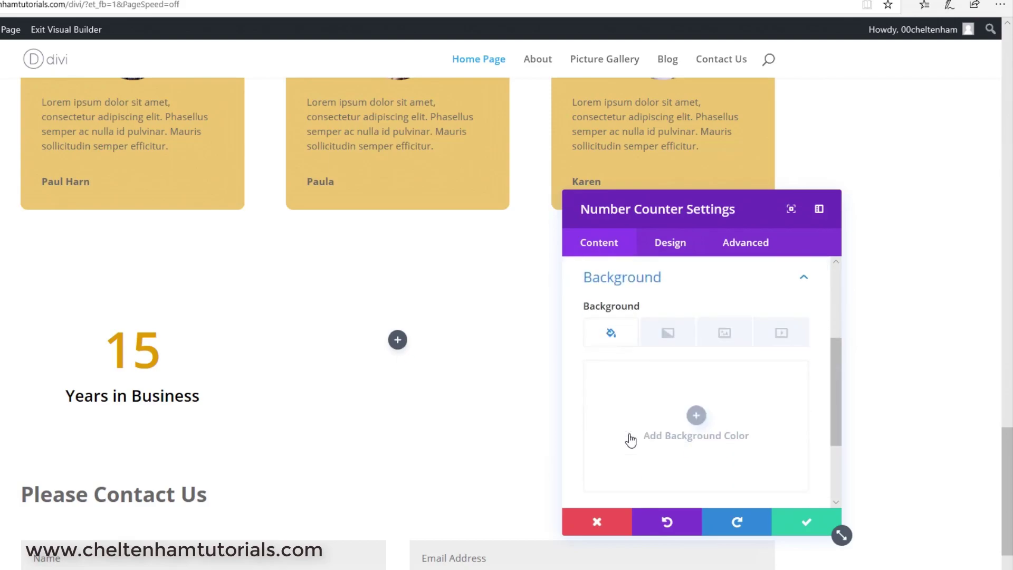
{"action": "left_click", "coordinate": [697, 417]}
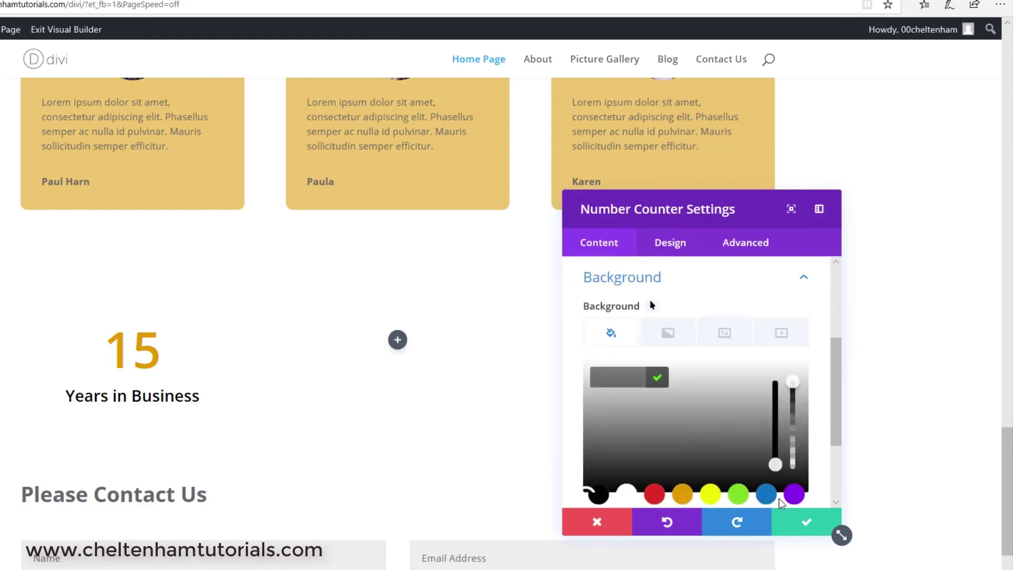
{"action": "left_click", "coordinate": [767, 495]}
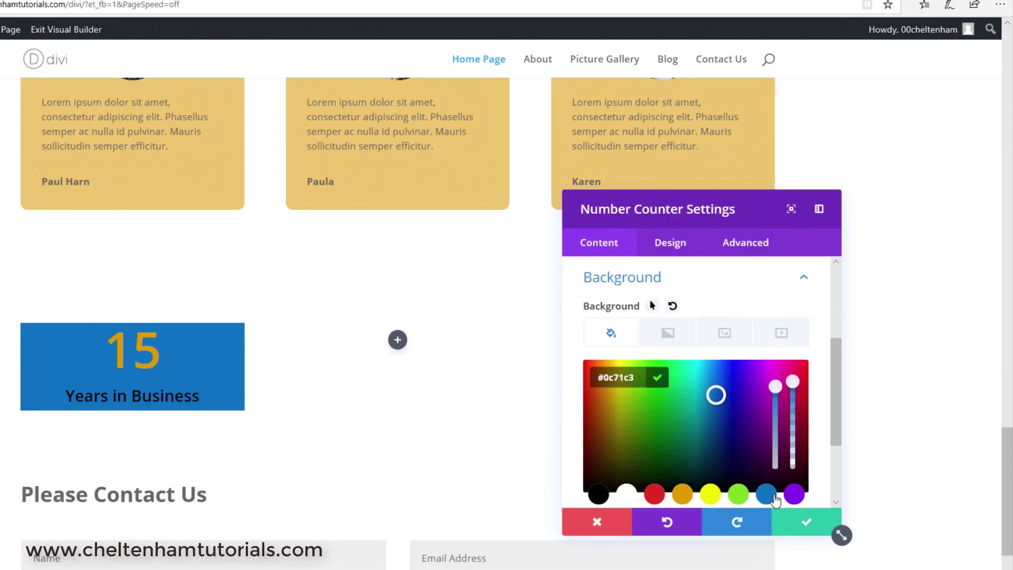
{"action": "left_click", "coordinate": [626, 494]}
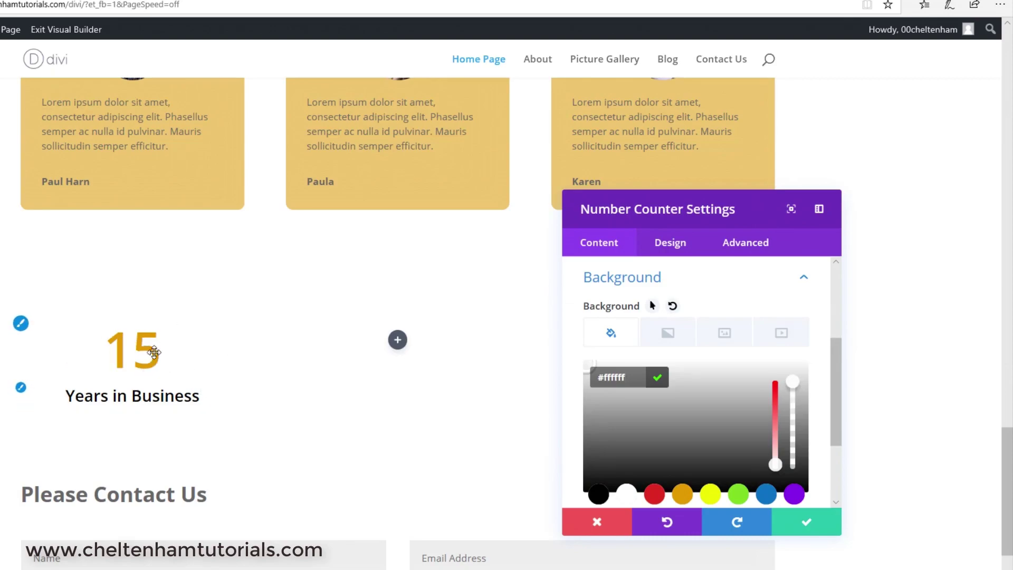
{"action": "left_click", "coordinate": [802, 523]}
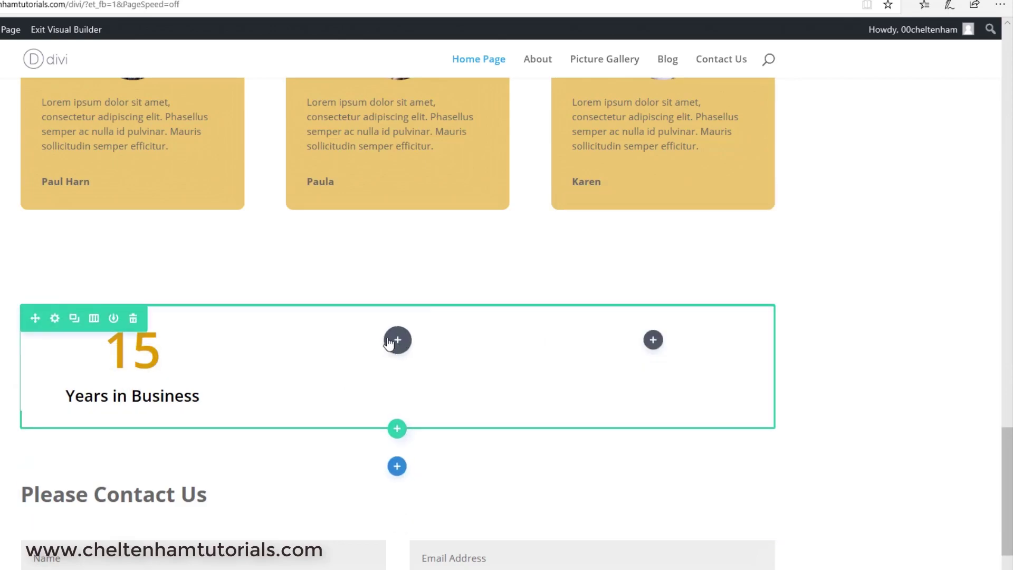
- Duplicate the "Years in Business" counter and place copies in the row's second and third columns
{"action": "mouse_move", "coordinate": [129, 364]}
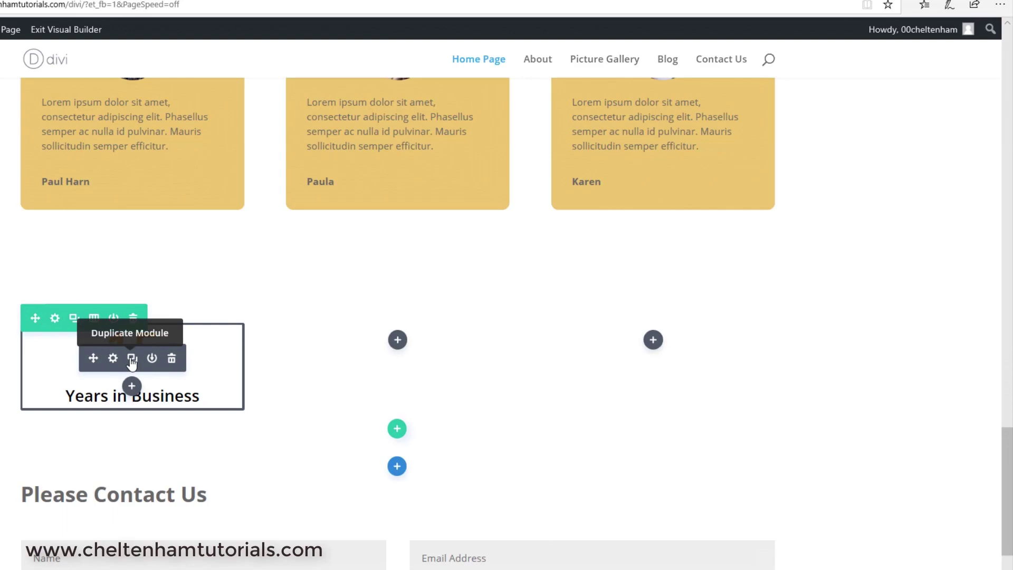
{"action": "left_click", "coordinate": [132, 360]}
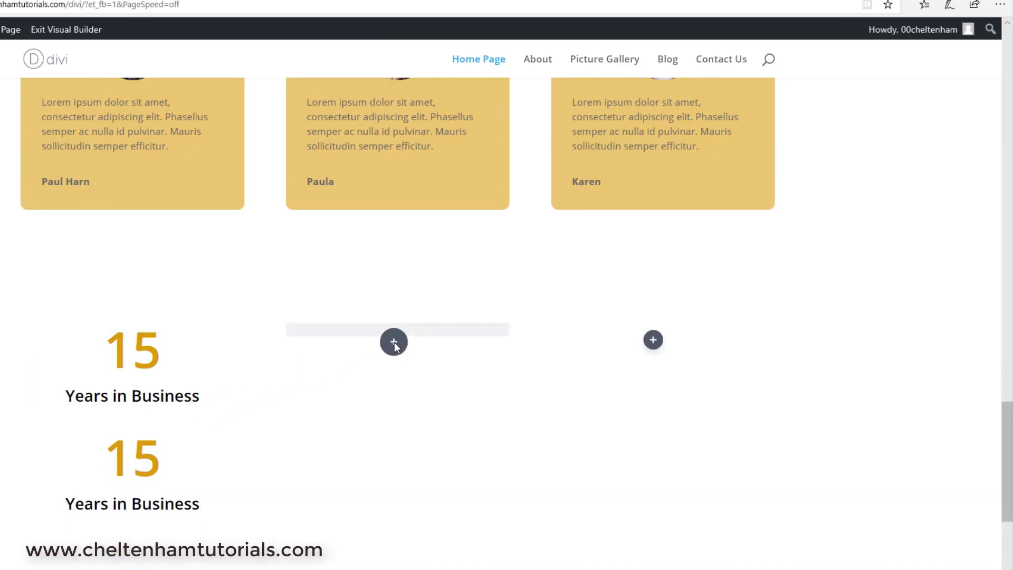
{"action": "mouse_move", "coordinate": [115, 477]}
{"action": "left_click_drag", "start_coordinate": [92, 466], "coordinate": [398, 351]}
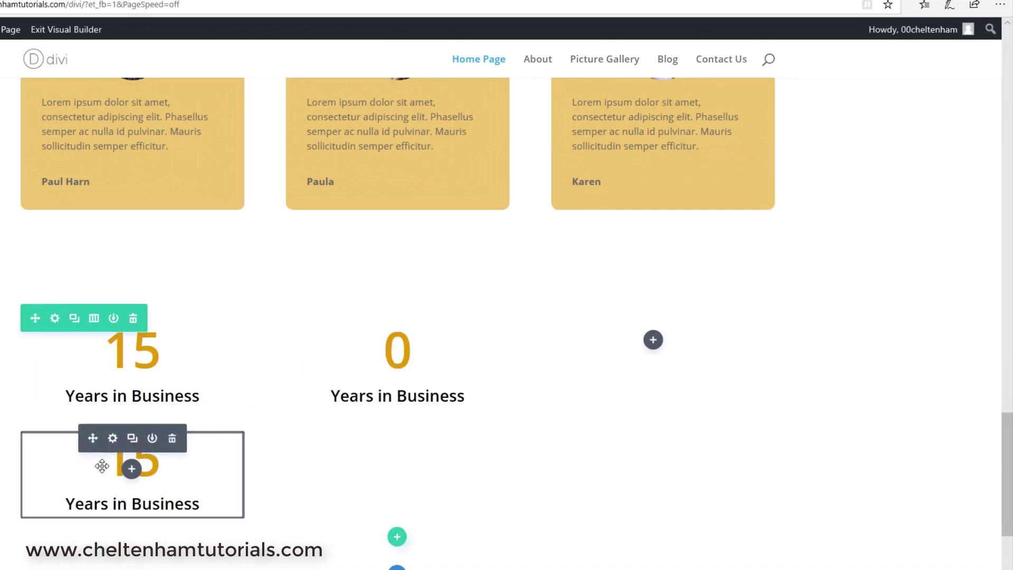
{"action": "left_click_drag", "start_coordinate": [525, 408], "coordinate": [668, 336]}
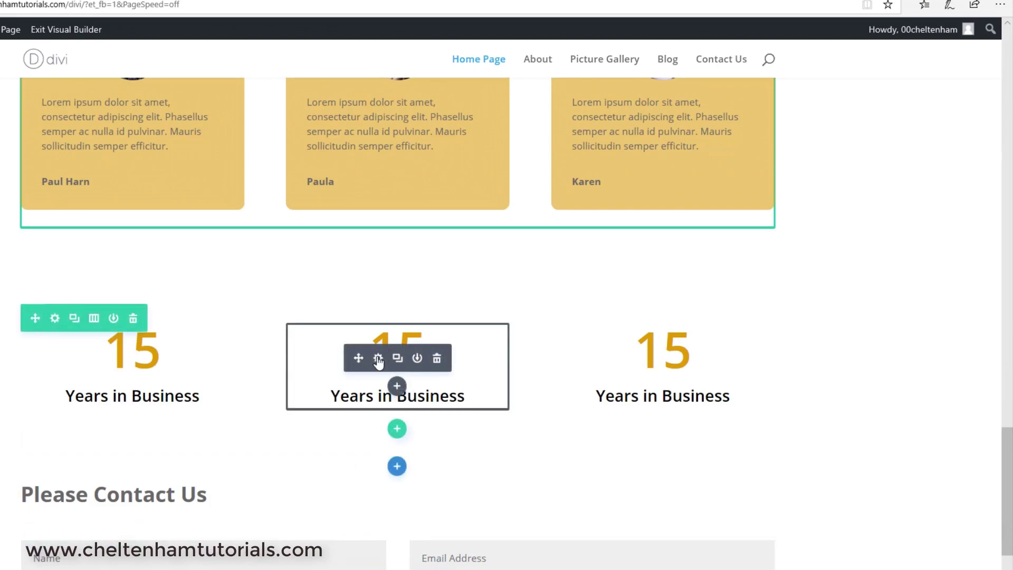
- Set the middle counter's title to "Customers who recommend us" and its number to 95
{"action": "left_click", "coordinate": [378, 359]}
{"action": "left_click_drag", "start_coordinate": [681, 356], "coordinate": [576, 374]}
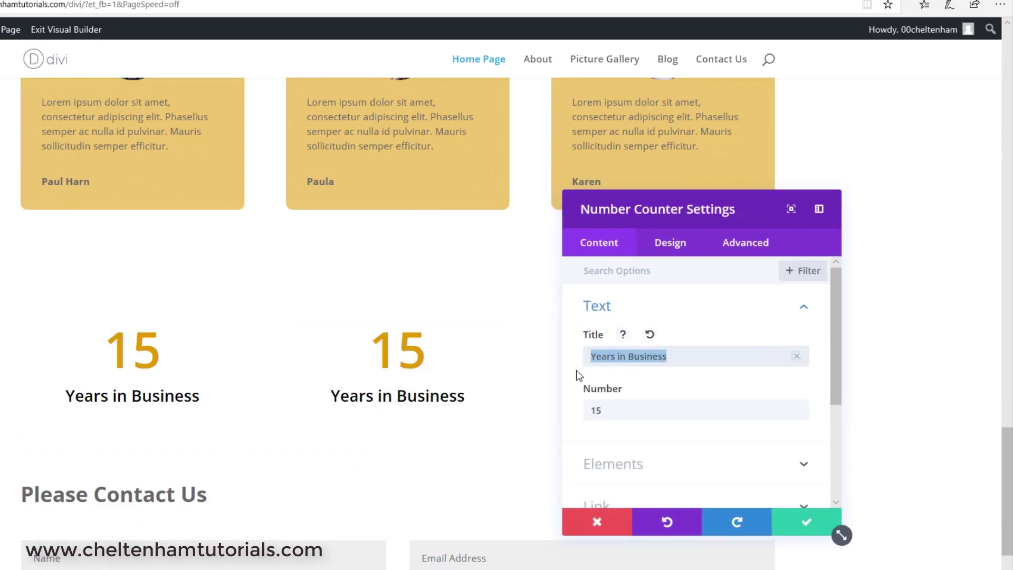
{"action": "type", "text": "Customers who recommend us"}
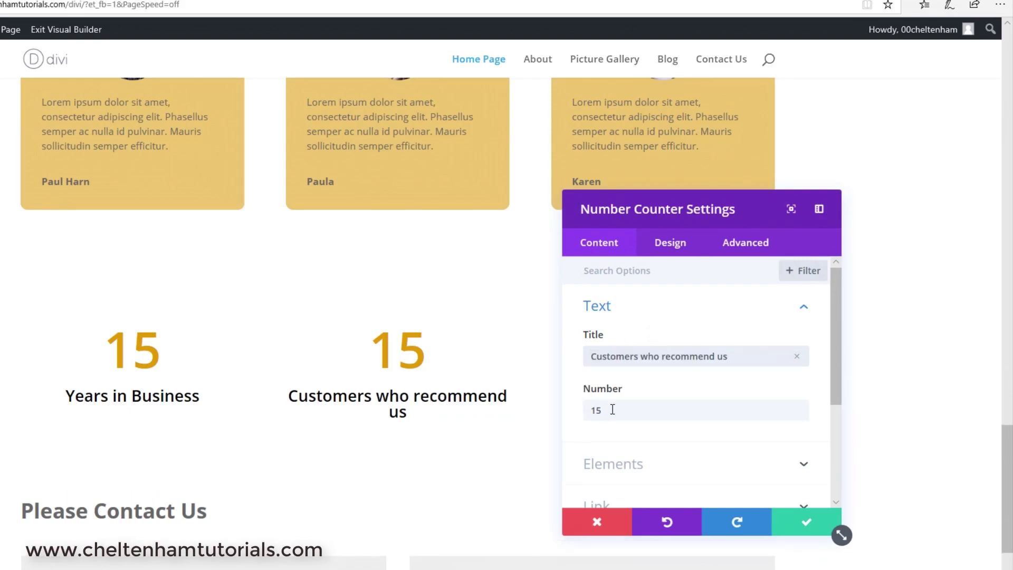
{"action": "left_click_drag", "start_coordinate": [605, 410], "coordinate": [577, 414]}
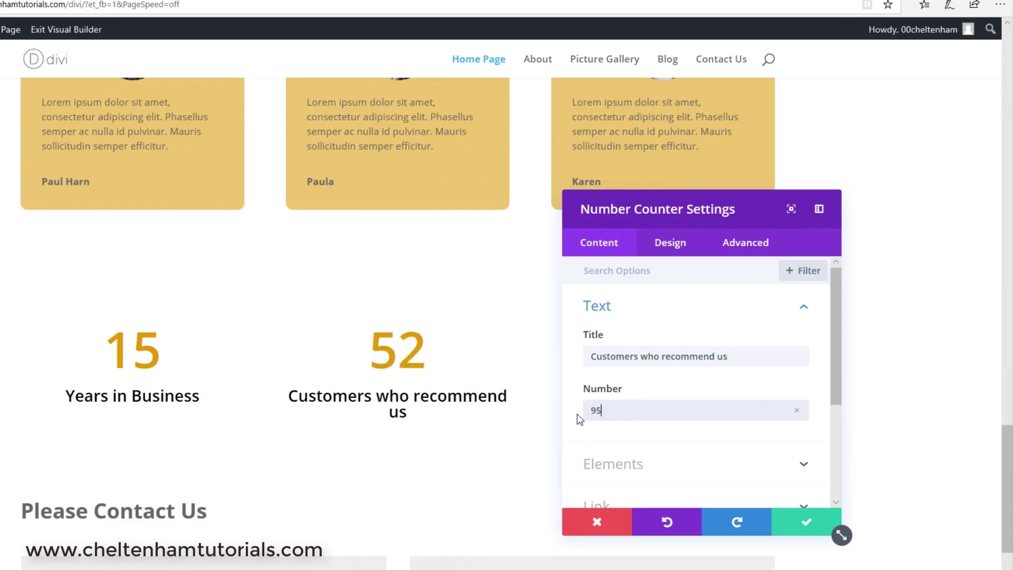
- Turn on the percent sign for the middle counter and save its settings
{"action": "scroll", "coordinate": [640, 420], "scroll_direction": "down", "scroll_amount": 1}
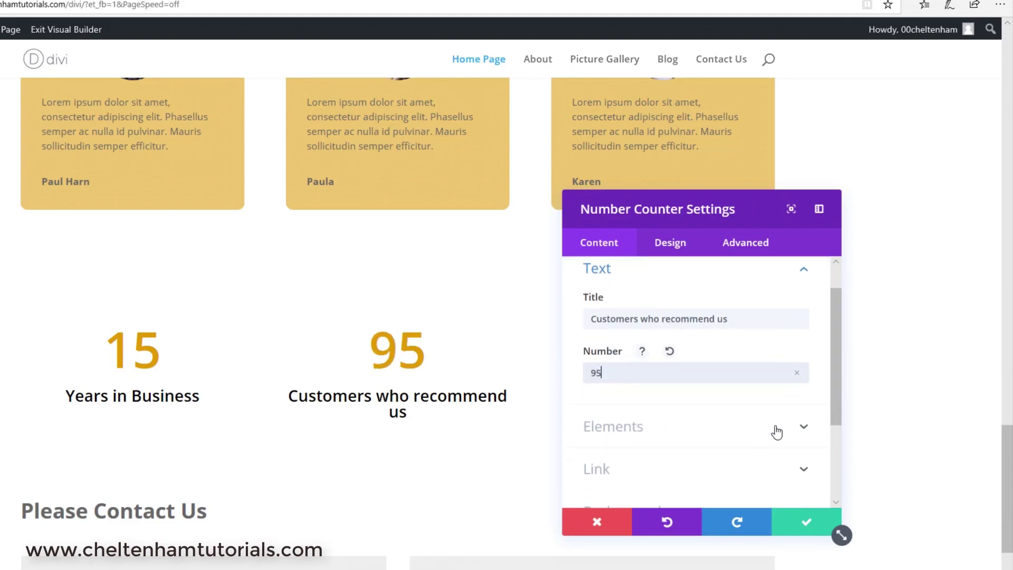
{"action": "left_click", "coordinate": [806, 431]}
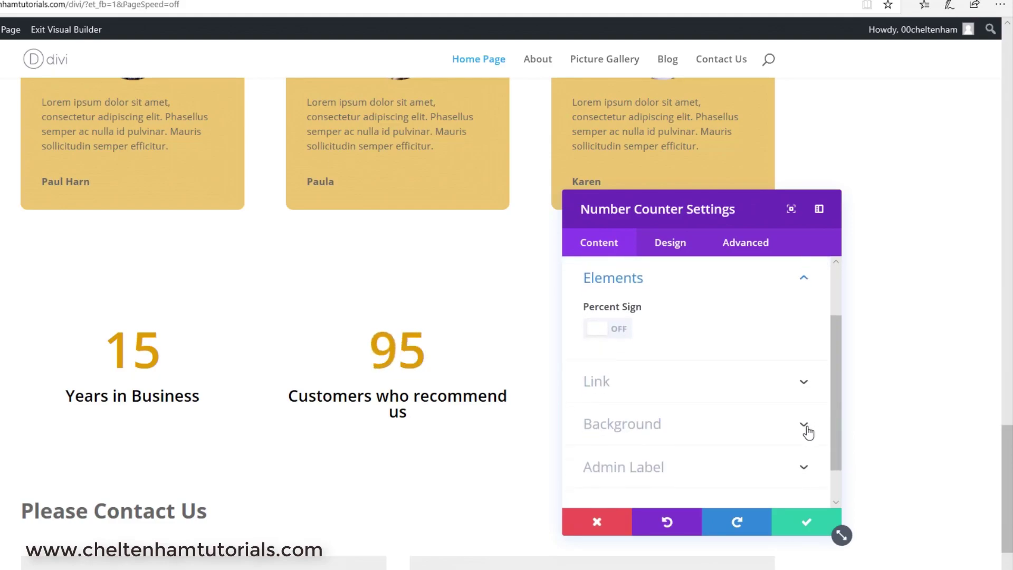
{"action": "left_click", "coordinate": [603, 331]}
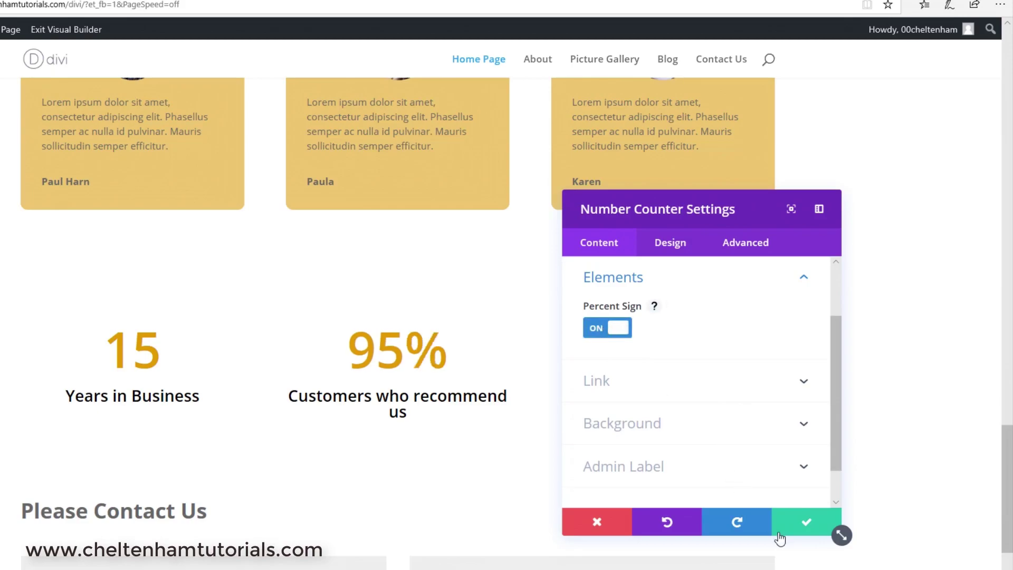
{"action": "left_click", "coordinate": [796, 525]}
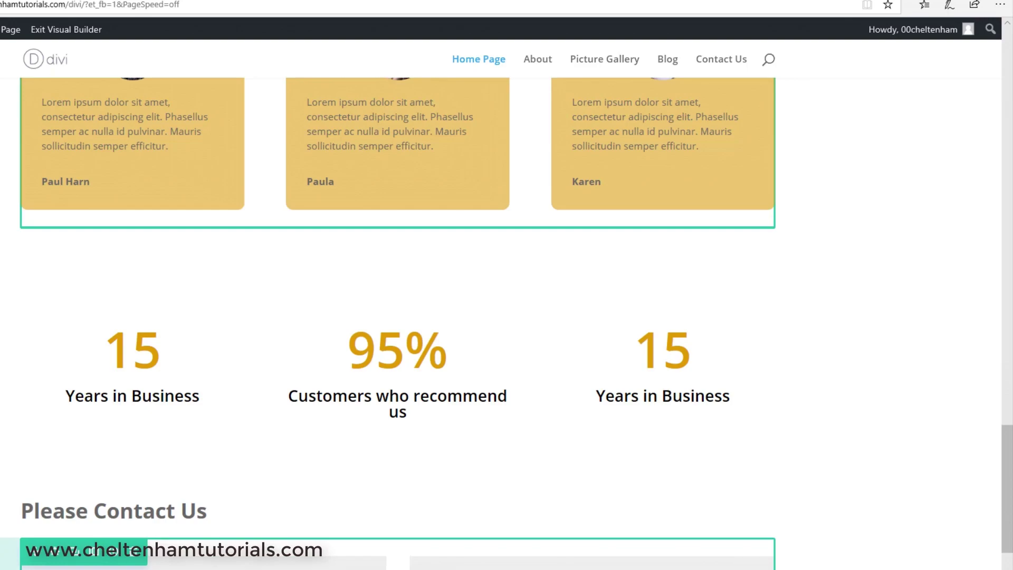
- Set the third column's counter title to "No of Villars" and its number to 21, and save its settings
{"action": "mouse_move", "coordinate": [647, 357]}
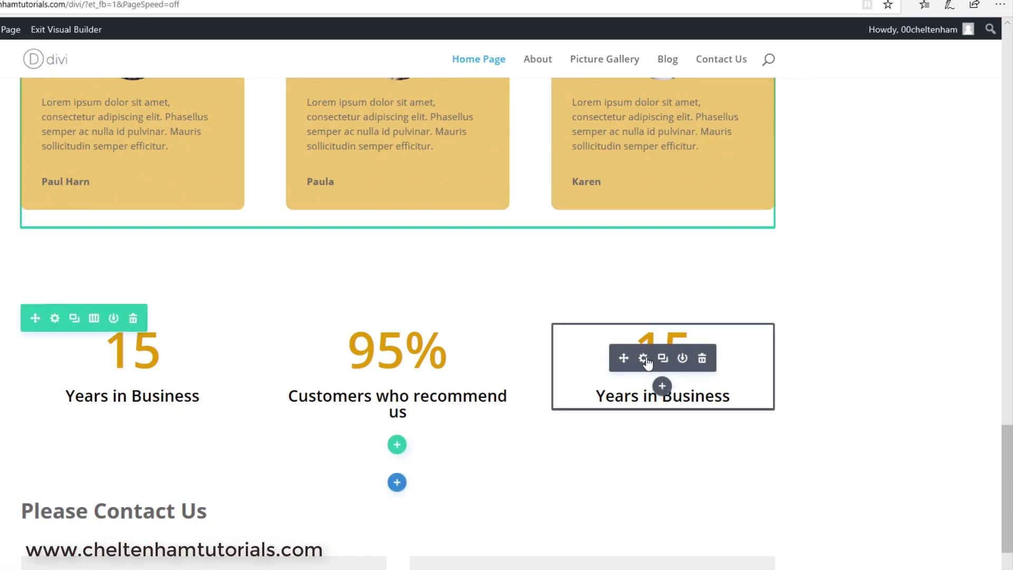
{"action": "left_click", "coordinate": [644, 358]}
{"action": "left_click_drag", "start_coordinate": [694, 363], "coordinate": [577, 362]}
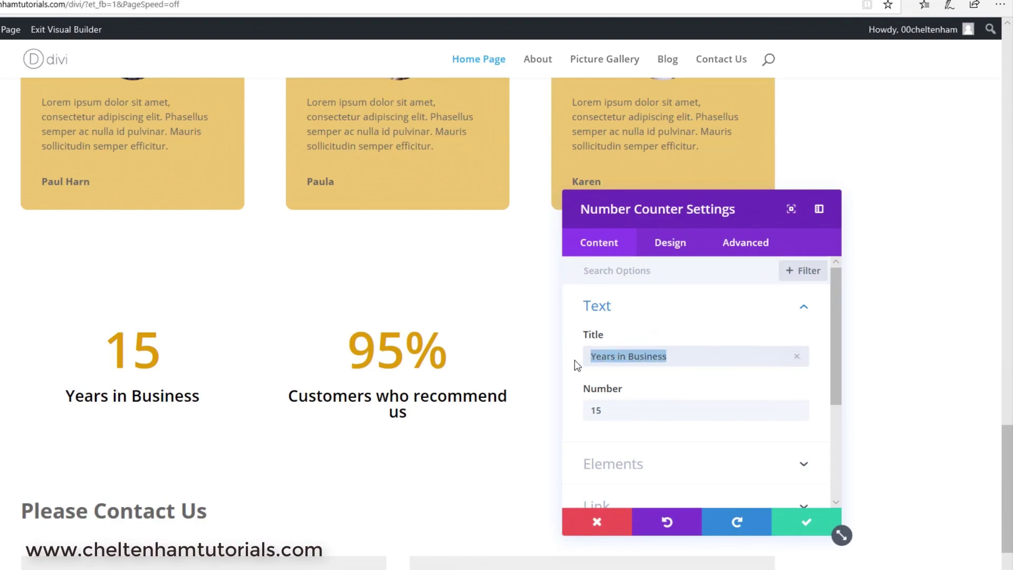
{"action": "type", "text": "No of Villars"}
{"action": "left_click_drag", "start_coordinate": [608, 411], "coordinate": [575, 421]}
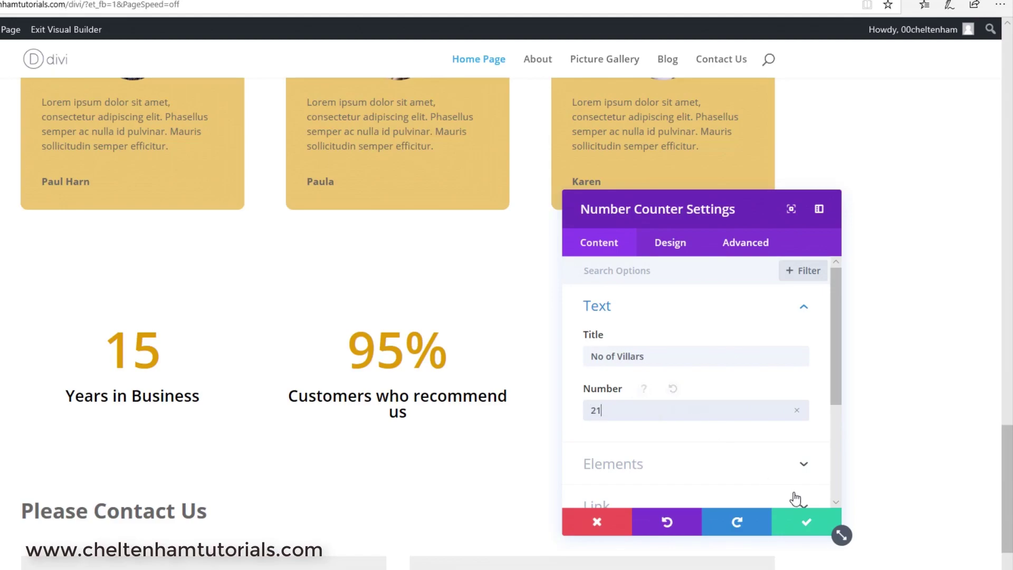
{"action": "left_click", "coordinate": [821, 525]}
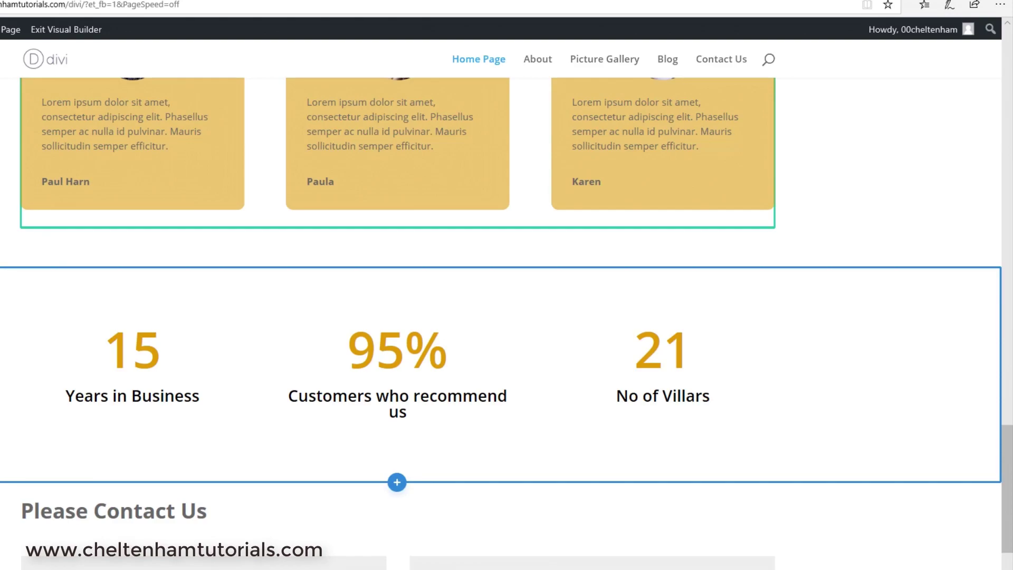
- Check the background options of the section that holds the three counters and close its settings
{"action": "left_click", "coordinate": [340, 322]}
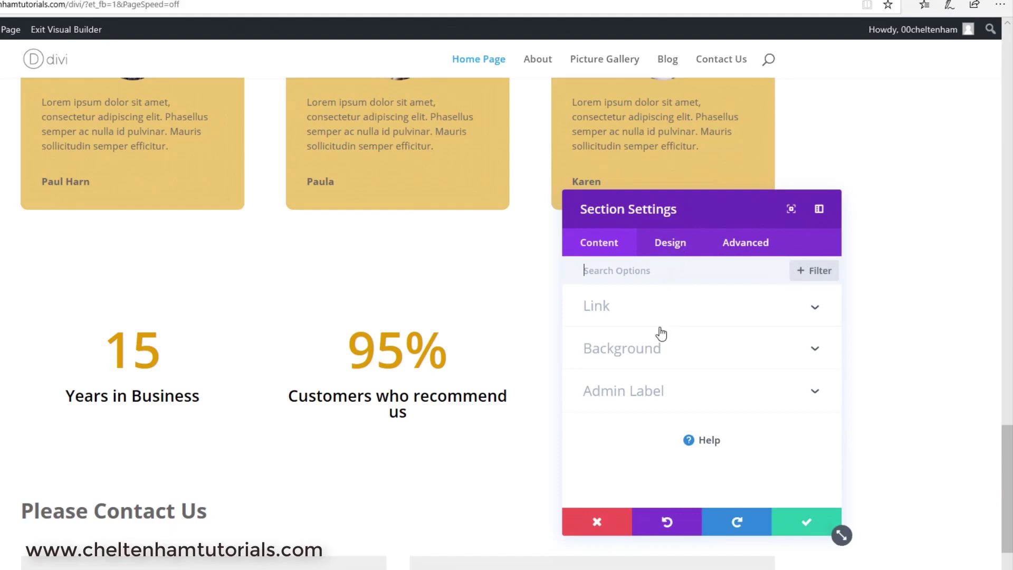
{"action": "left_click", "coordinate": [646, 361]}
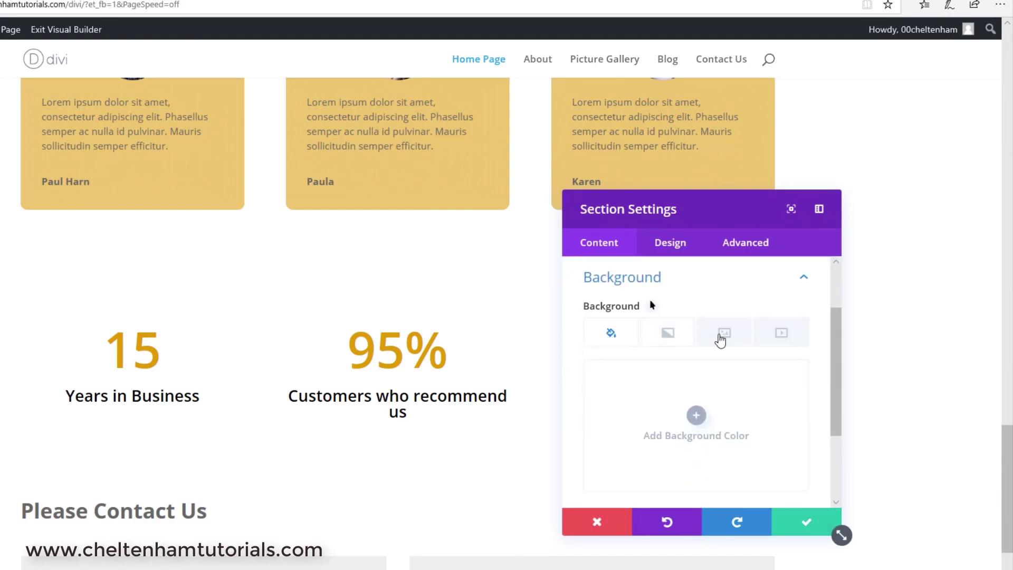
{"action": "left_click", "coordinate": [798, 520]}
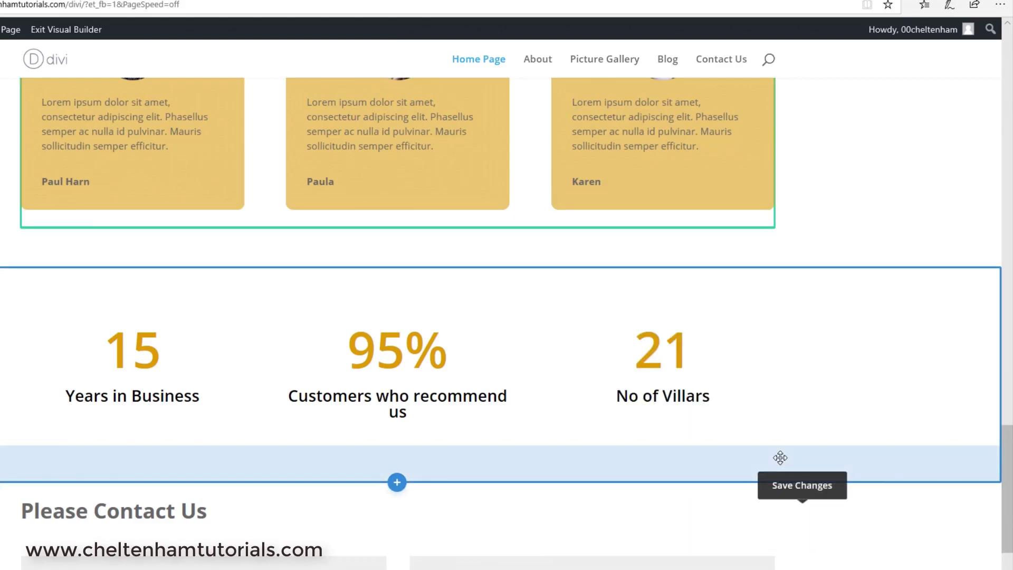